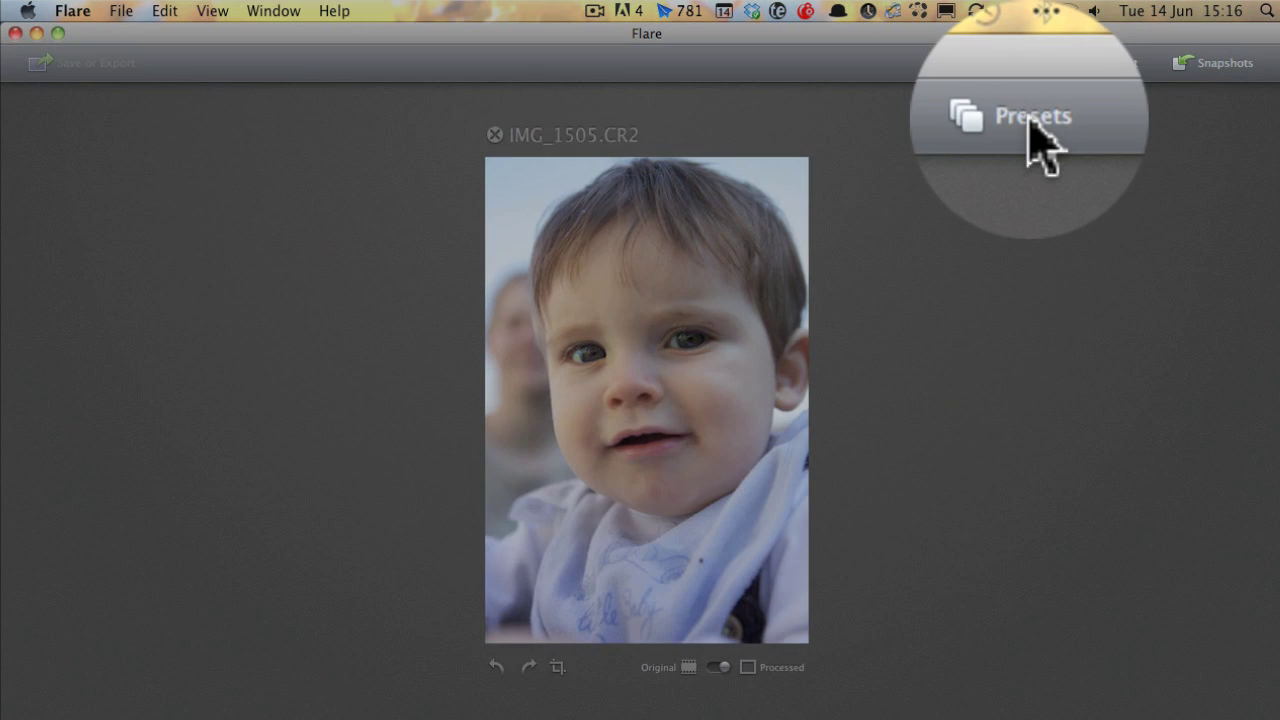
- Show the effect presets and preview Bleach and CCTV on the portrait
click(1032, 65)
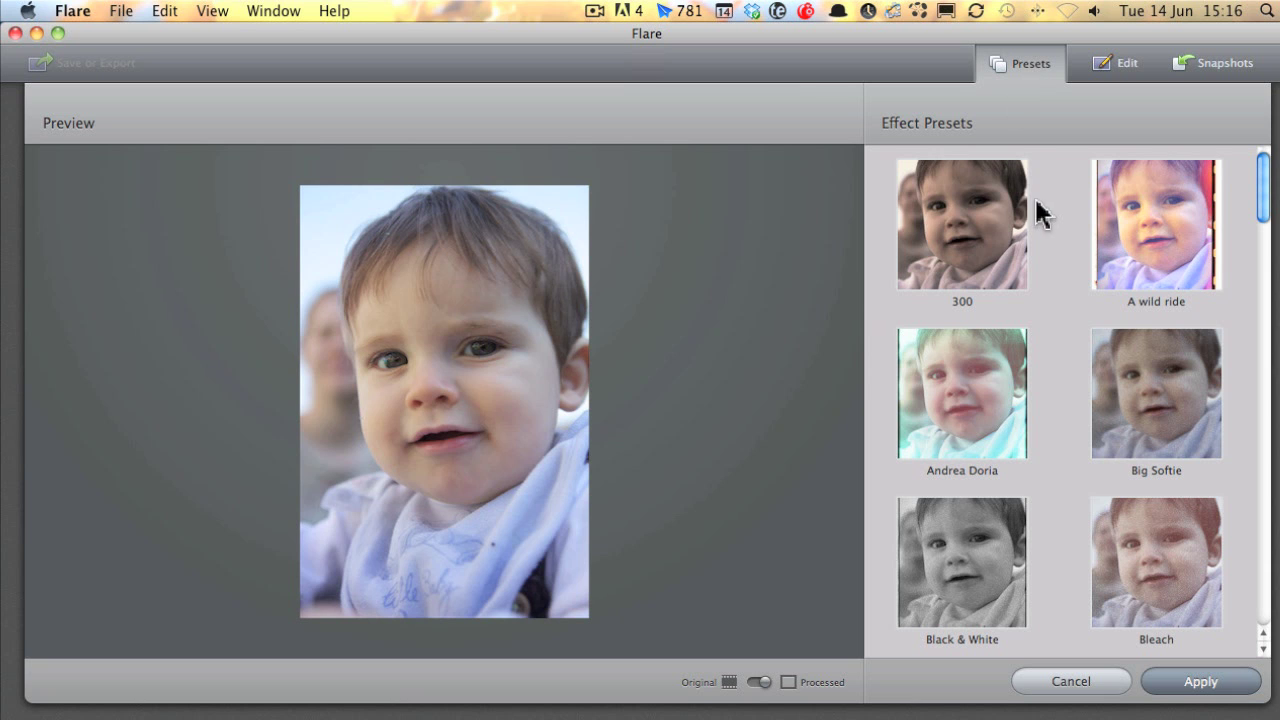
drag(1262, 185, 1262, 236)
click(1174, 226)
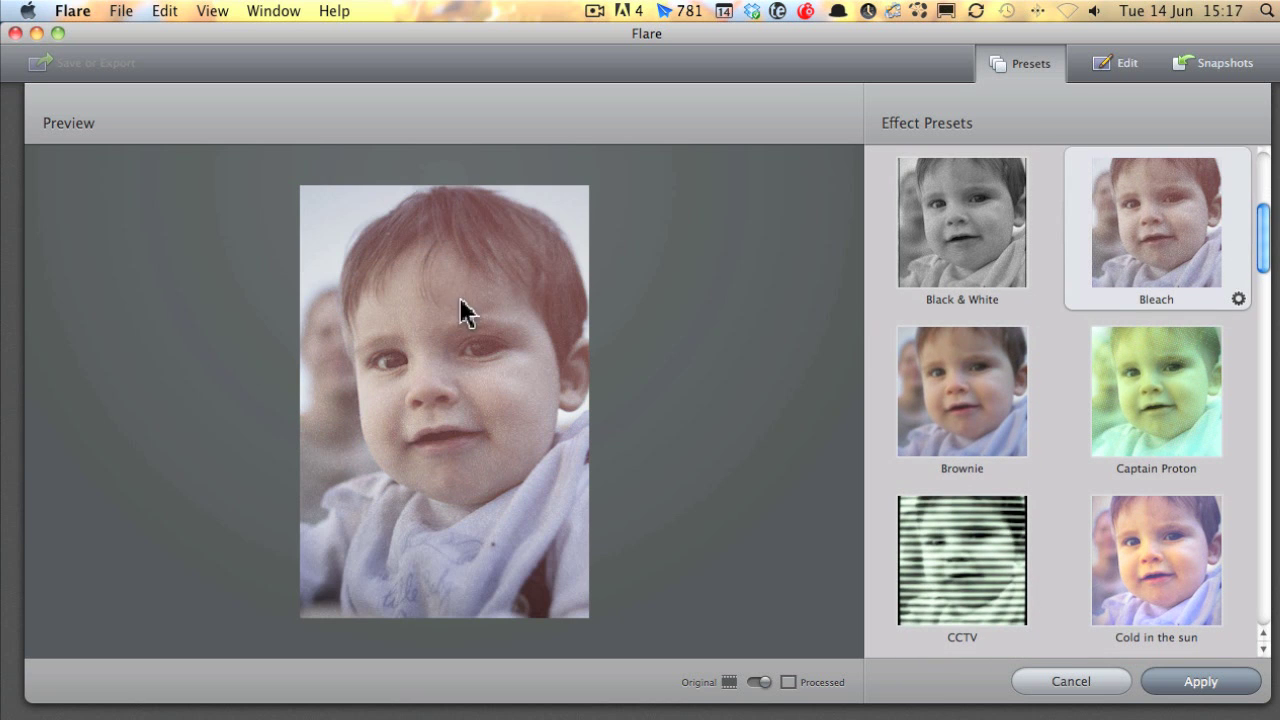
click(972, 545)
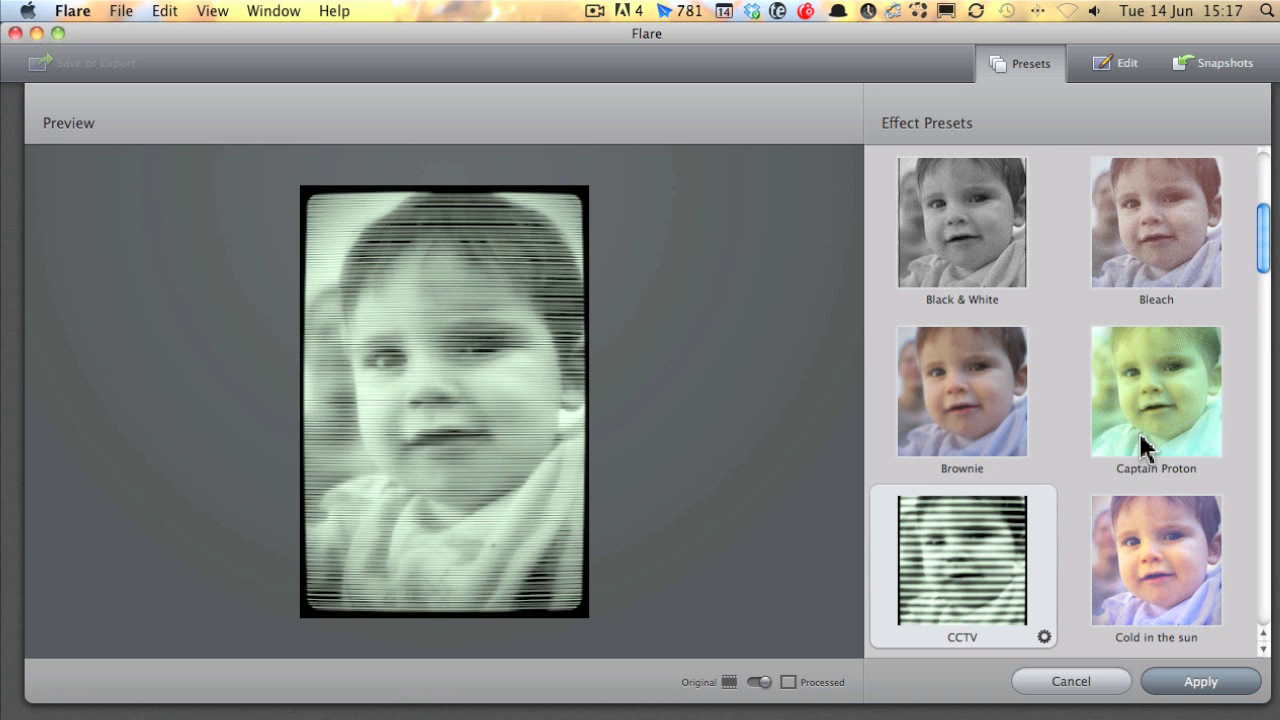
- Preview the Leaky Red Cross 2 and Mesochrome 160 presets on the portrait
scroll(1140, 443, down, 5)
scroll(1133, 450, down, 10)
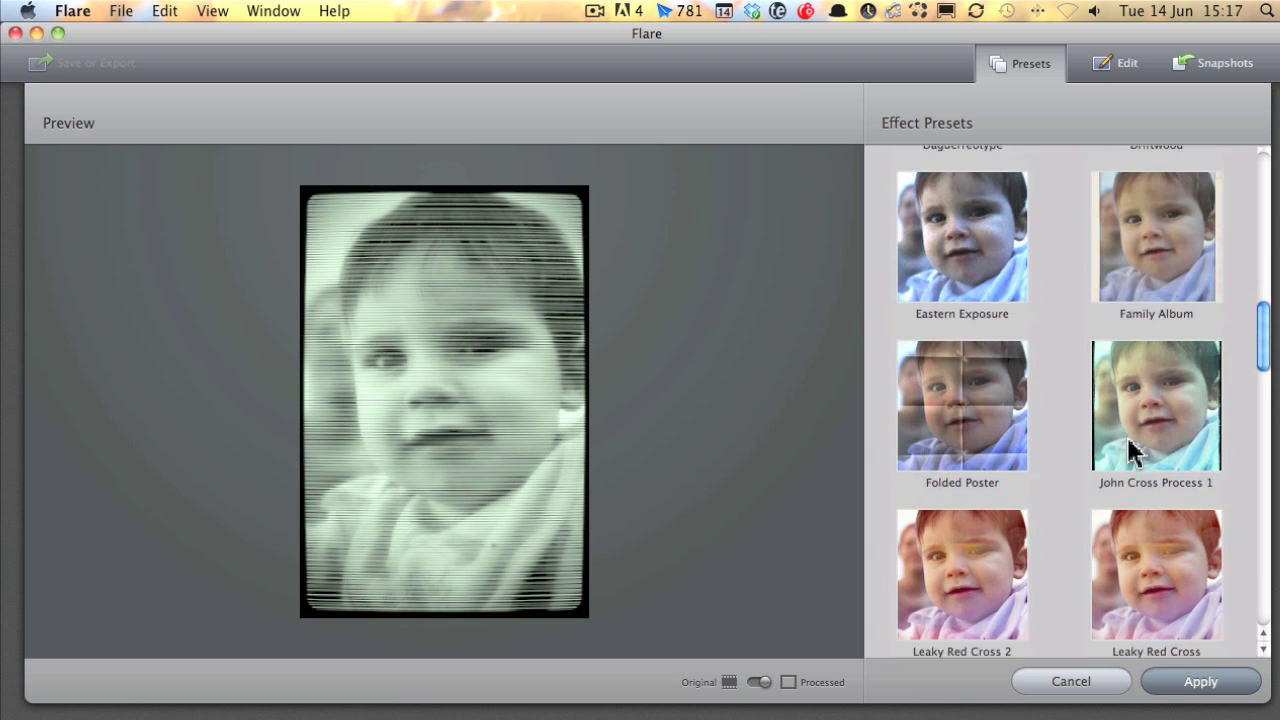
click(934, 315)
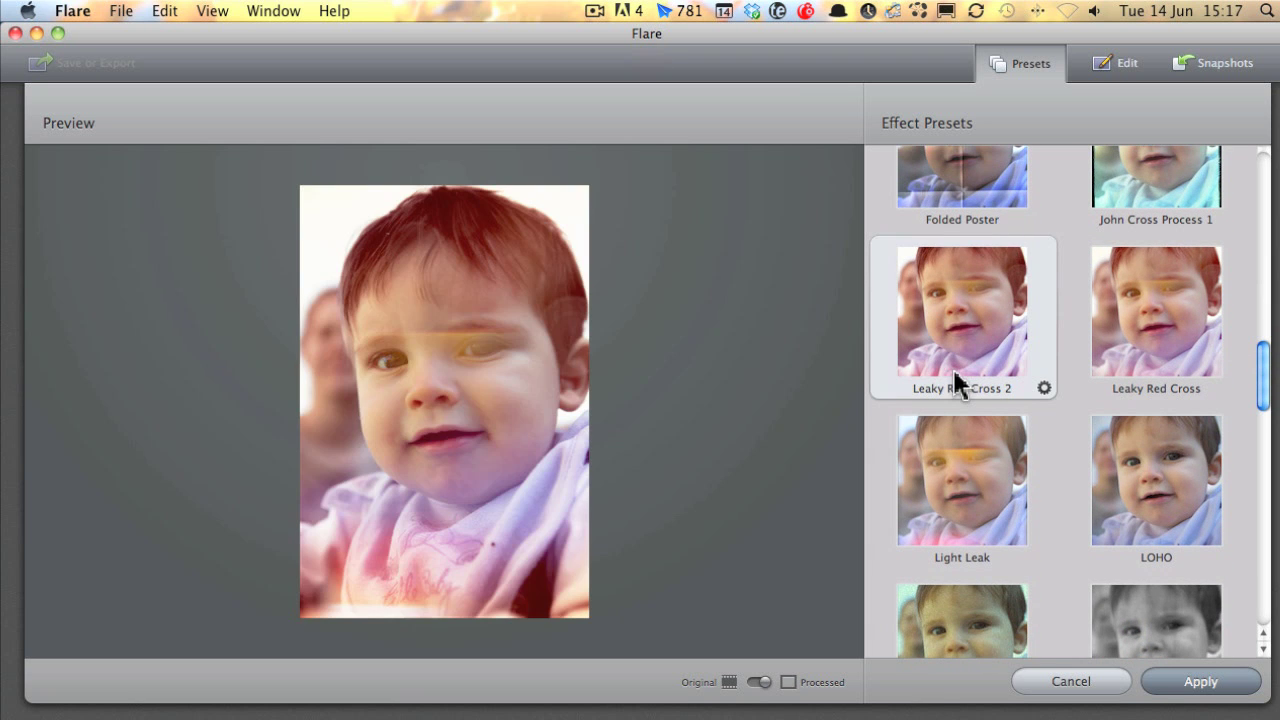
scroll(1026, 368, down, 3)
scroll(1030, 378, down, 1)
click(986, 471)
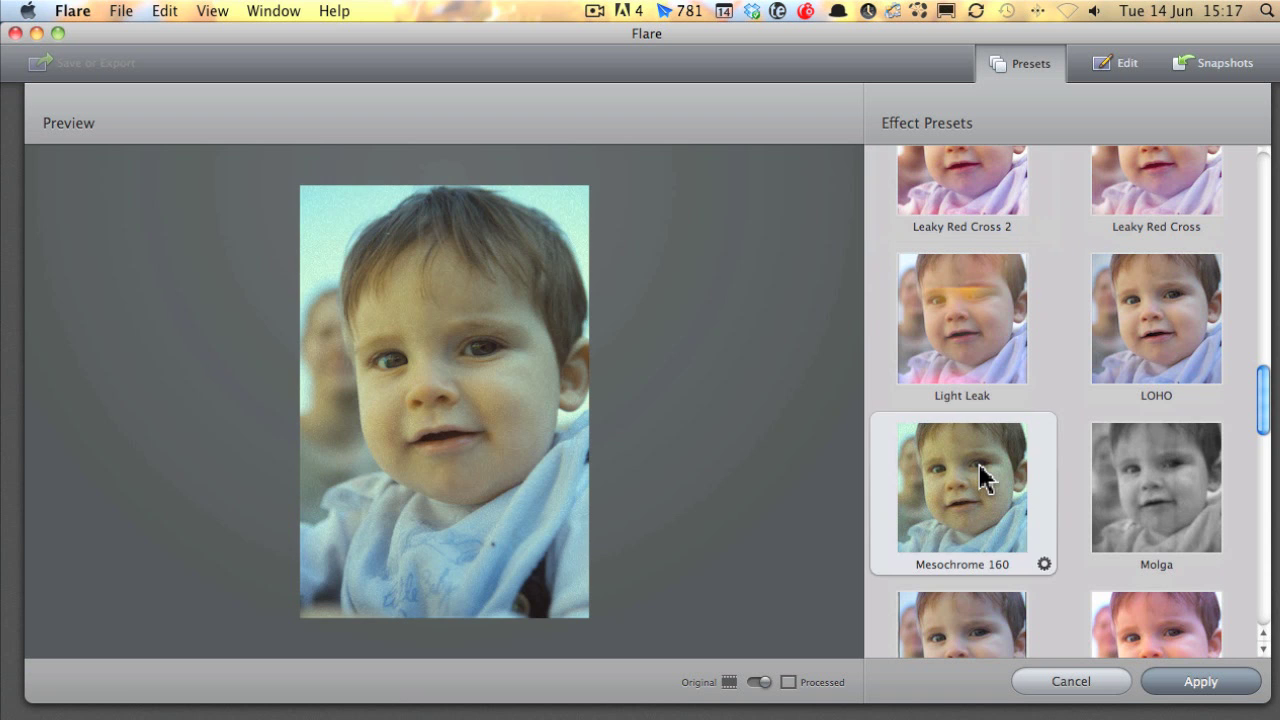
- Browse further through the effect presets and preview John Cross Process 1 on the portrait
scroll(1028, 467, down, 5)
scroll(1025, 467, down, 5)
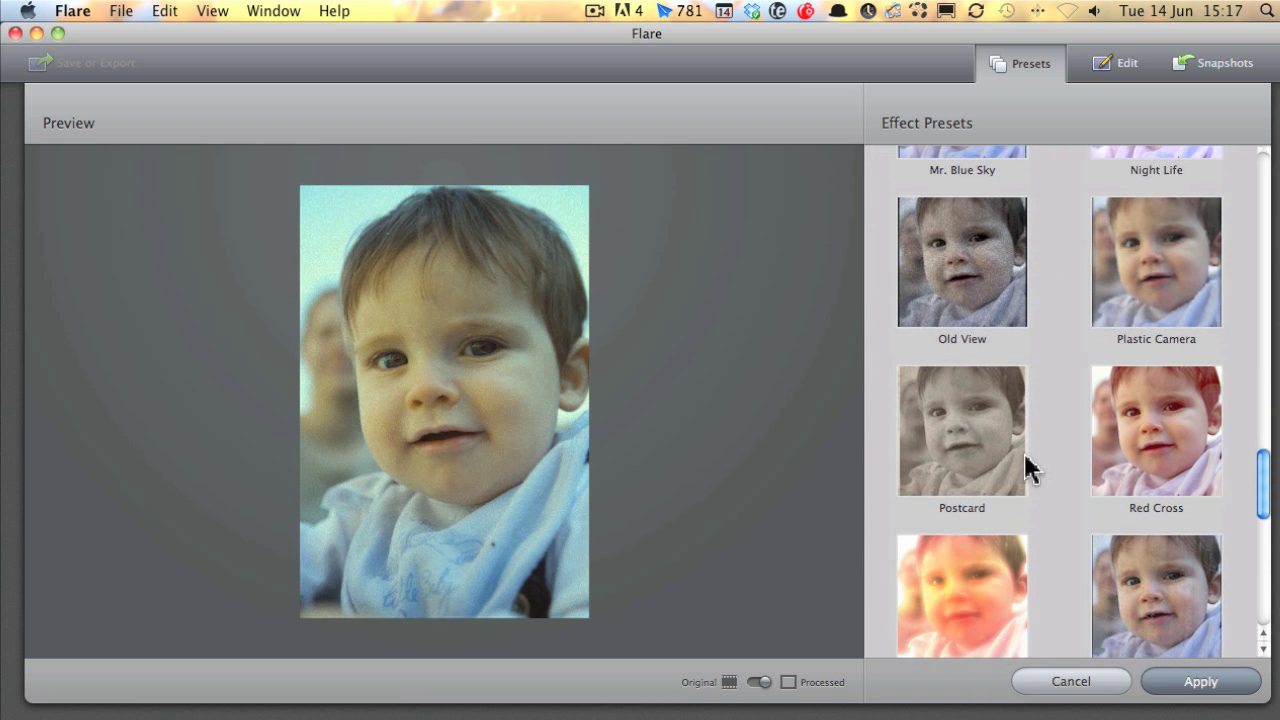
scroll(1147, 480, up, 8)
scroll(1143, 467, up, 10)
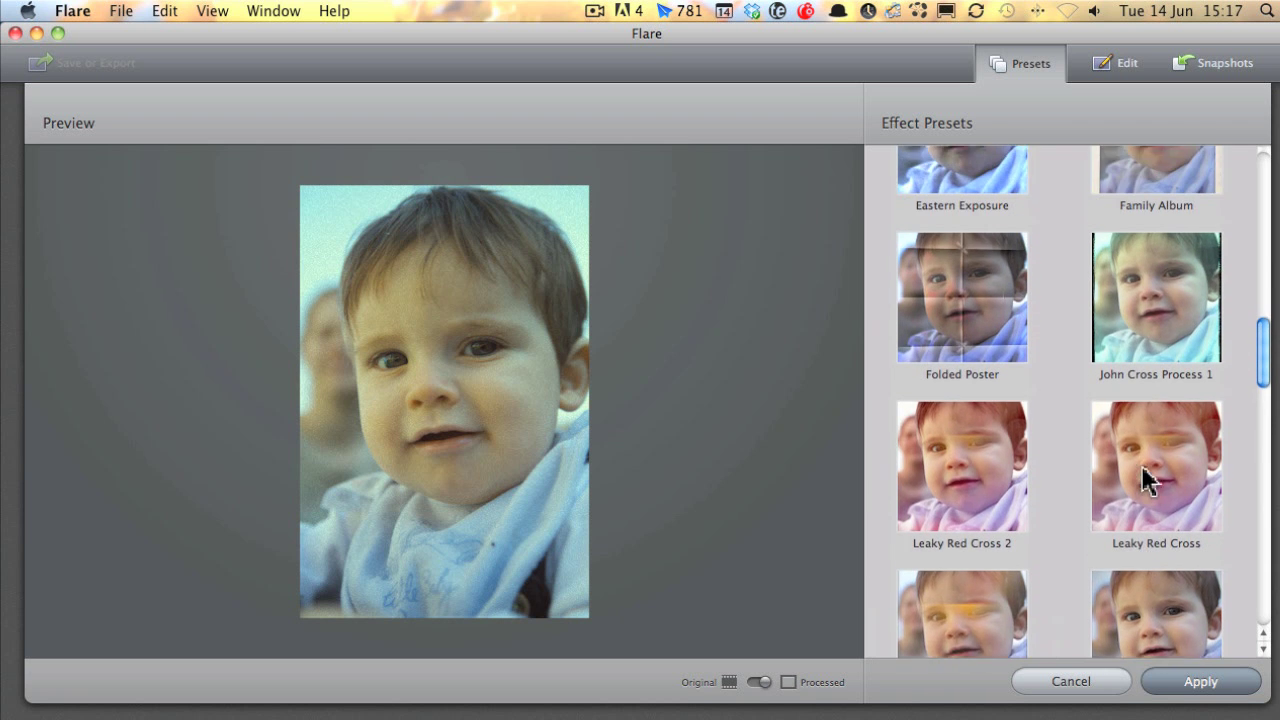
scroll(1147, 480, up, 1)
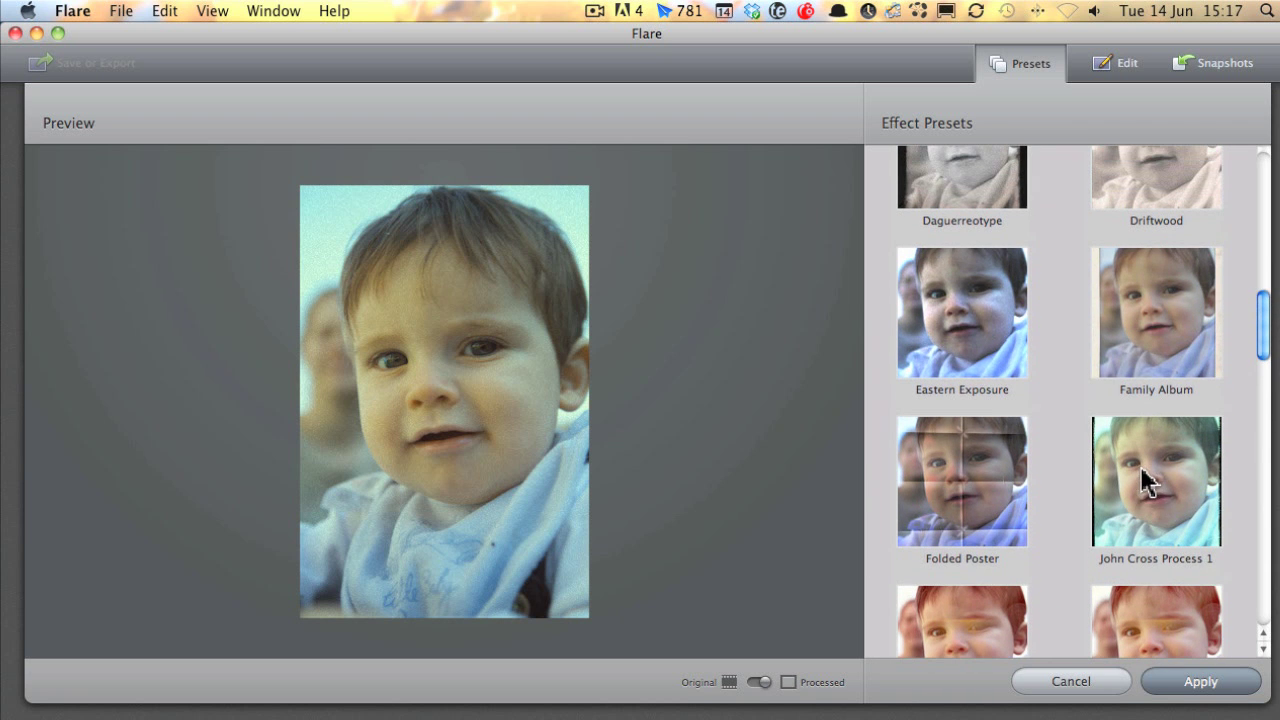
click(1145, 484)
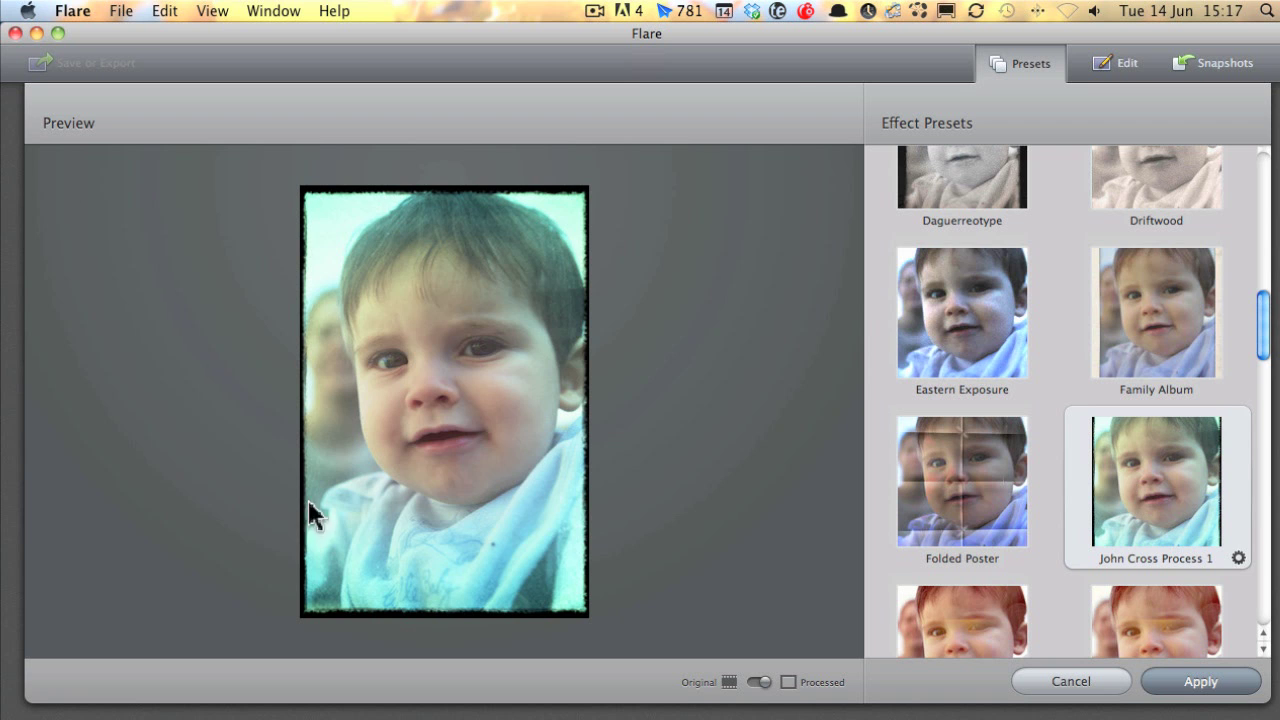
- Choose the Cold in the sun preset and load its effects for editing
scroll(1009, 371, up, 5)
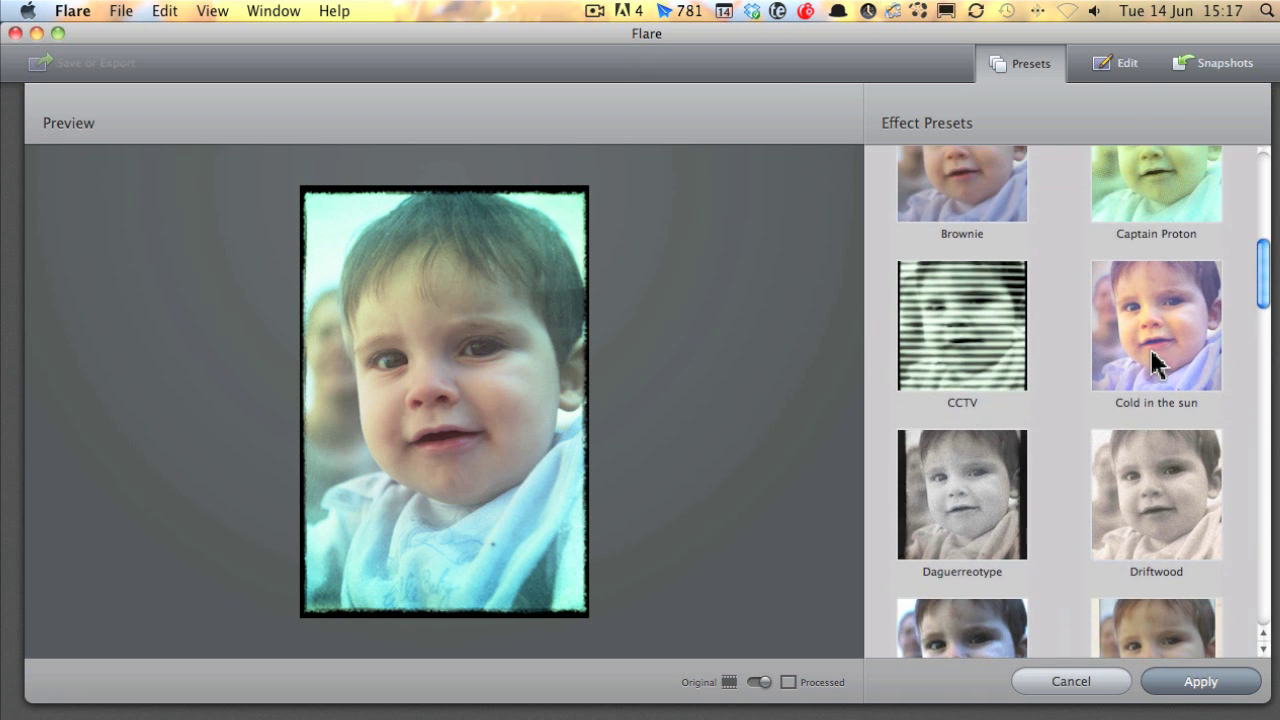
click(1157, 360)
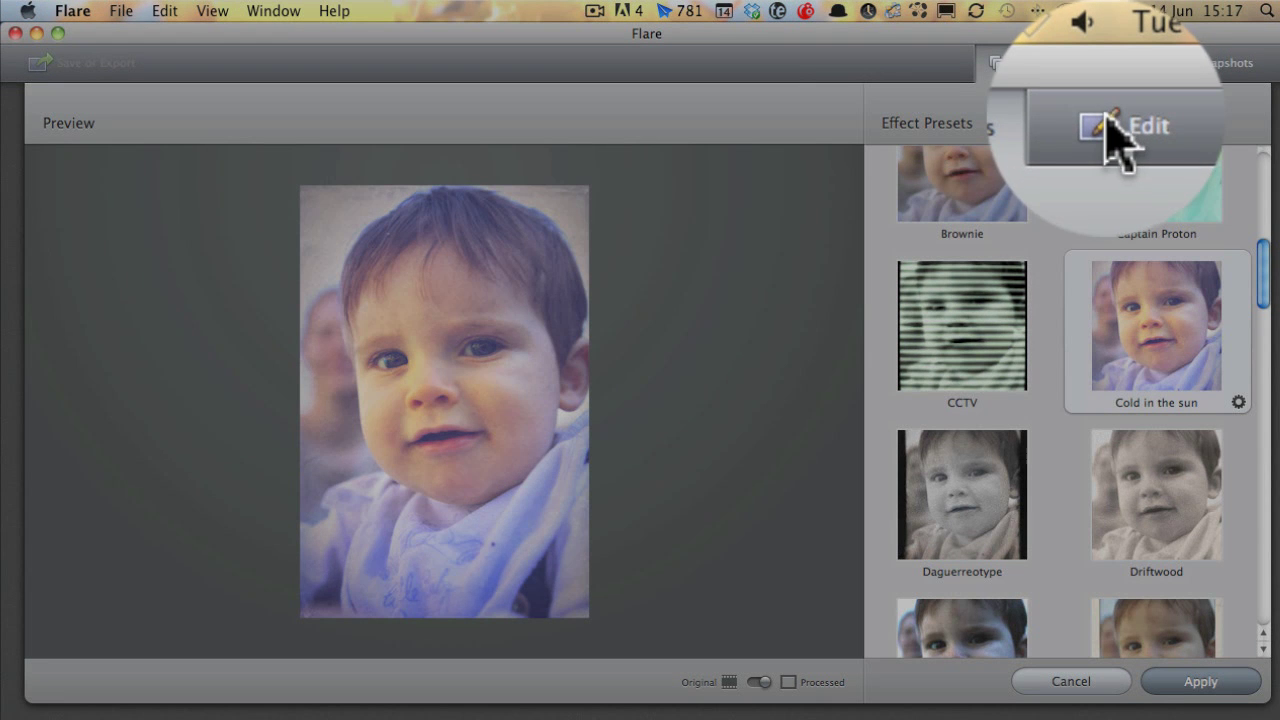
click(1110, 62)
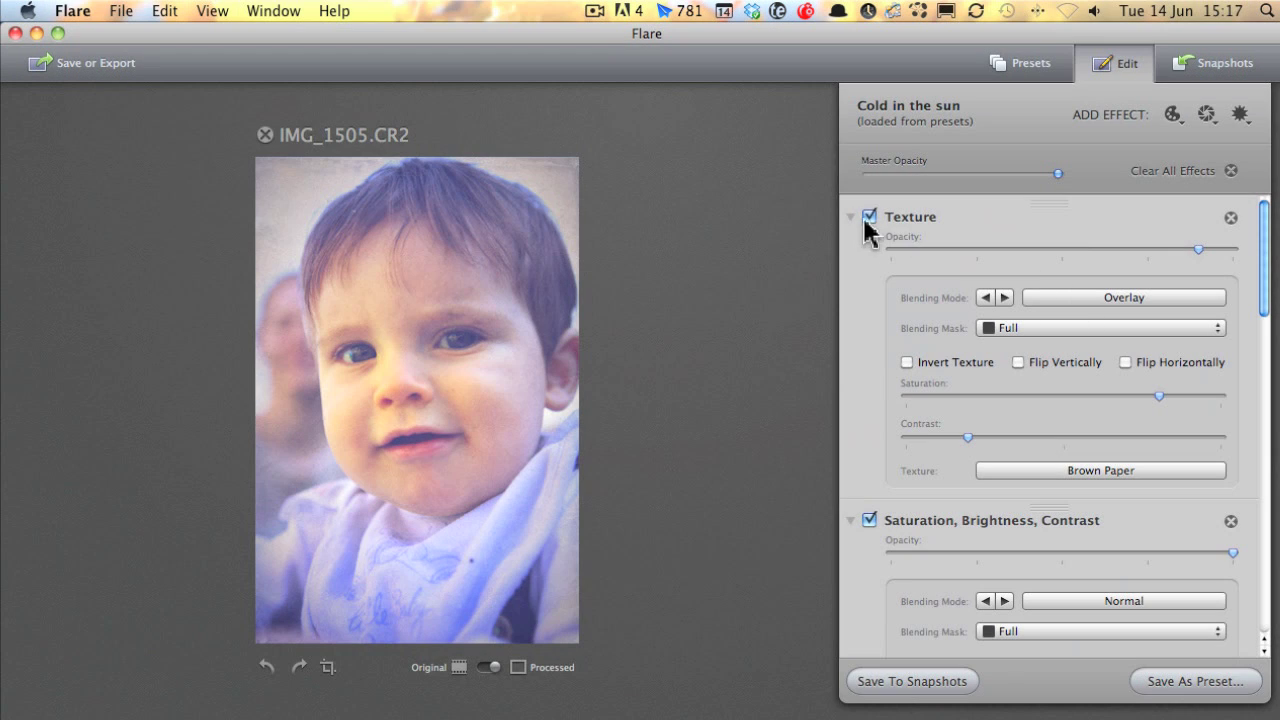
- Collapse the settings of the Texture, Vignette, Tint, Duotone and both Saturation, Brightness, Contrast effects
click(851, 217)
click(852, 294)
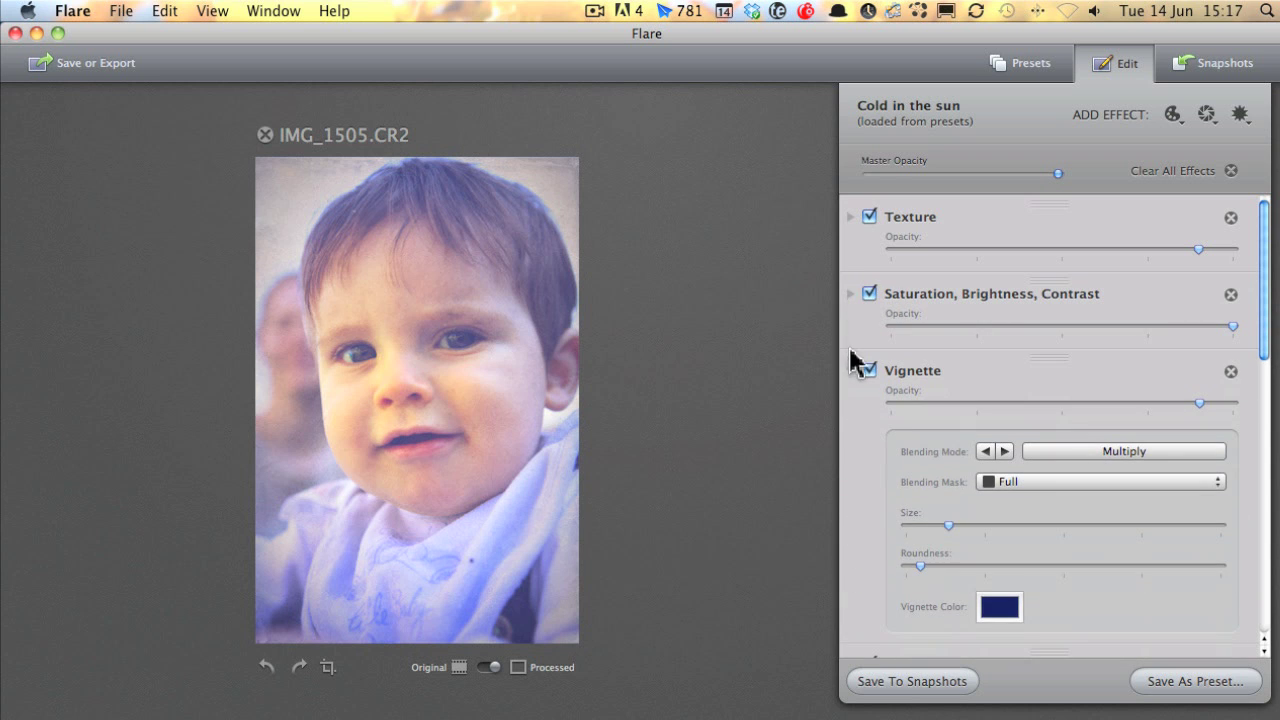
click(850, 371)
click(852, 449)
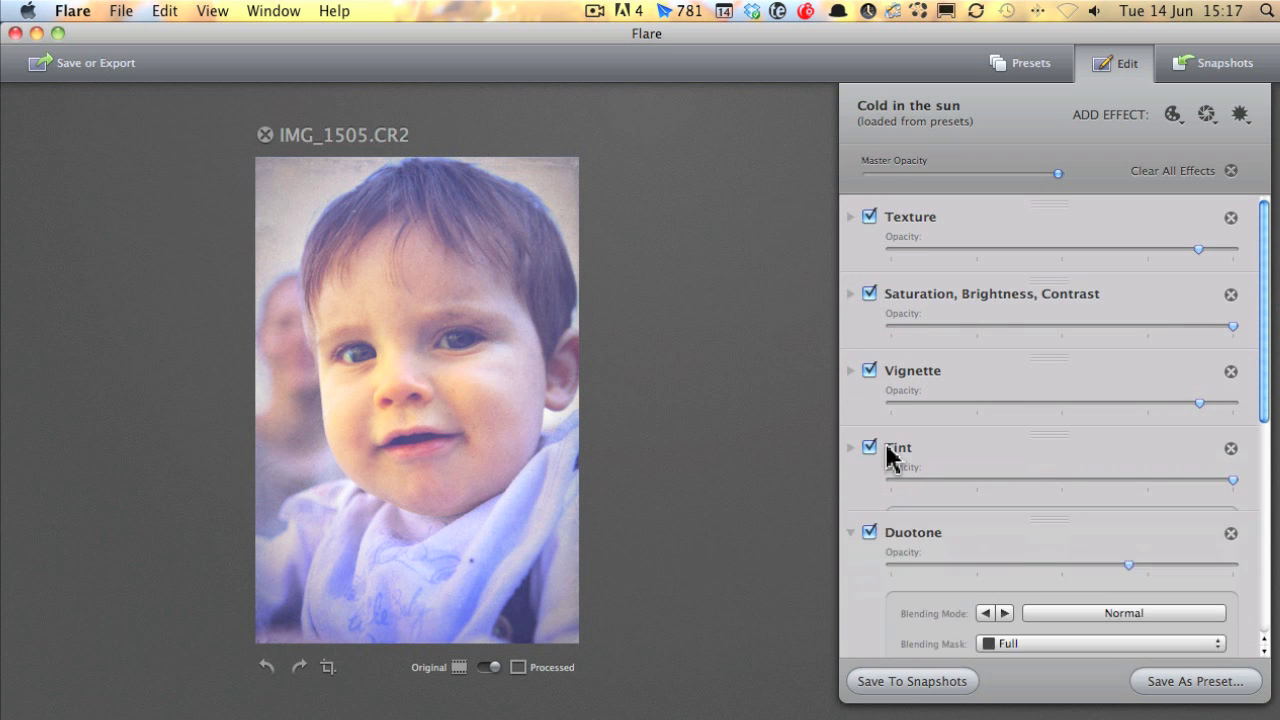
scroll(866, 437, down, 4)
click(851, 340)
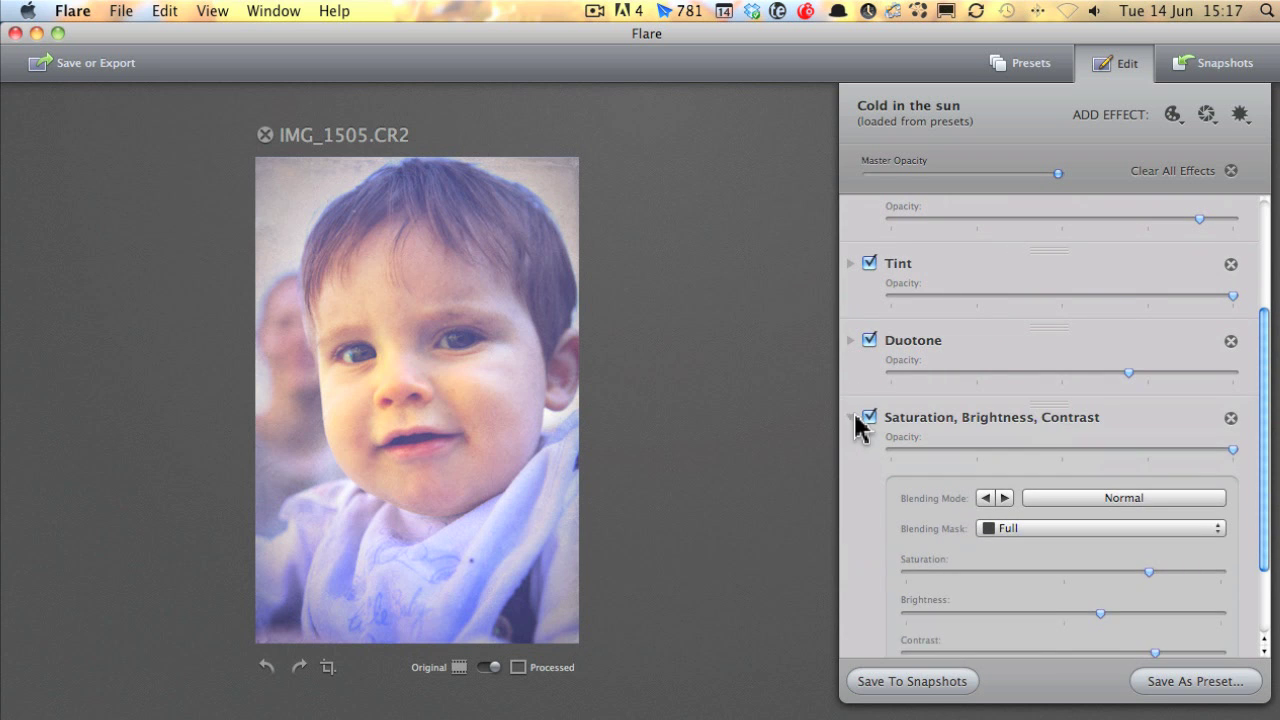
click(851, 418)
- Look through the effect stack and switch the Duotone and Tint effects off and back on to compare their influence
scroll(918, 436, up, 1)
scroll(1028, 491, up, 3)
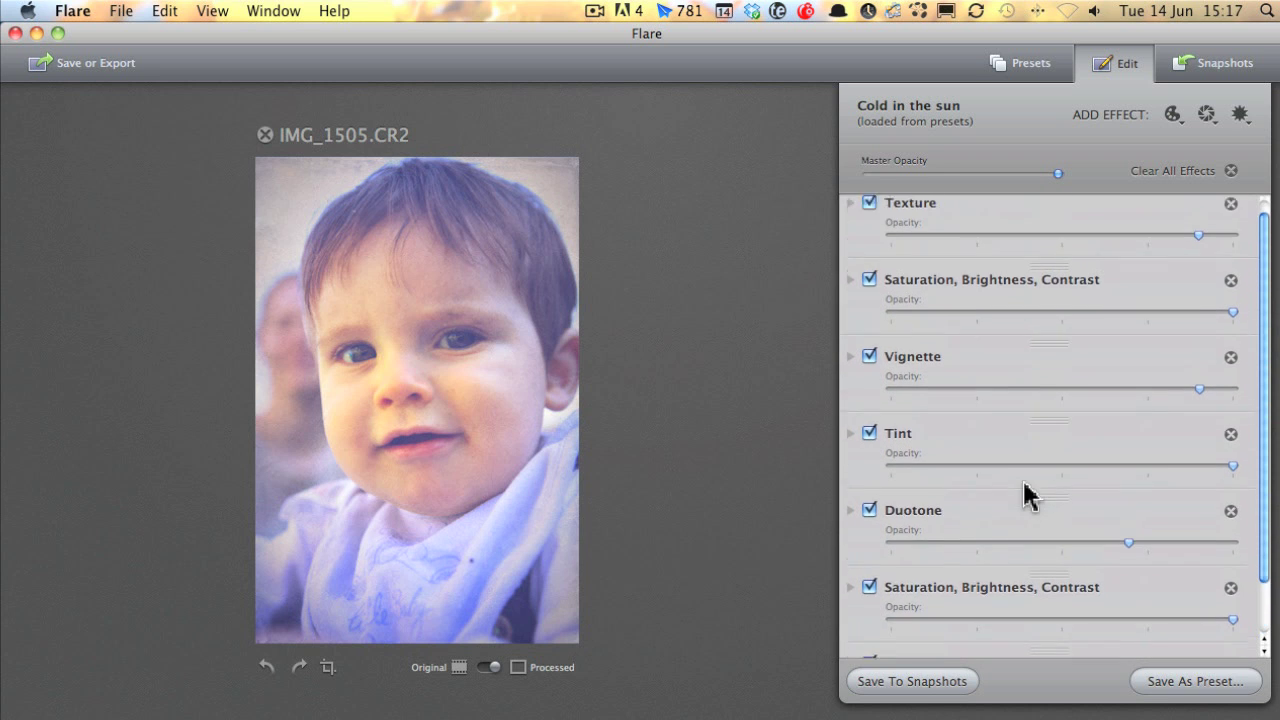
scroll(1028, 491, down, 2)
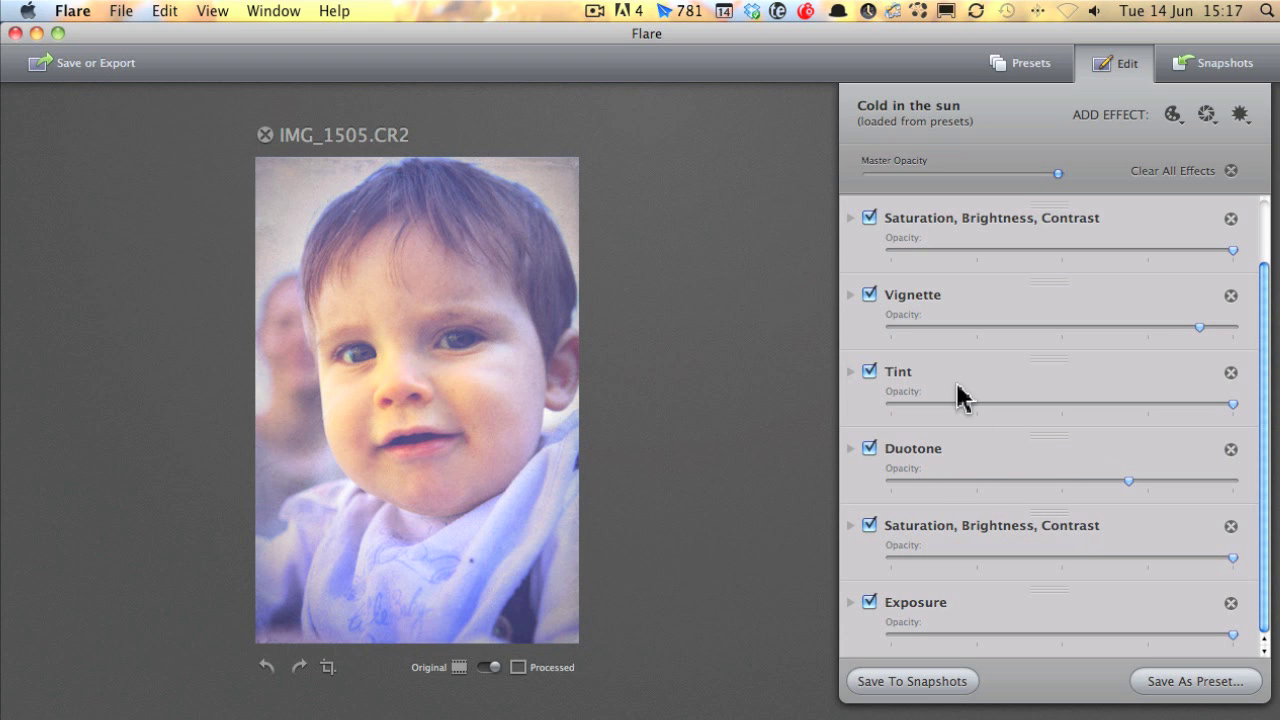
scroll(1066, 349, up, 2)
scroll(1066, 349, up, 1)
scroll(1063, 360, down, 3)
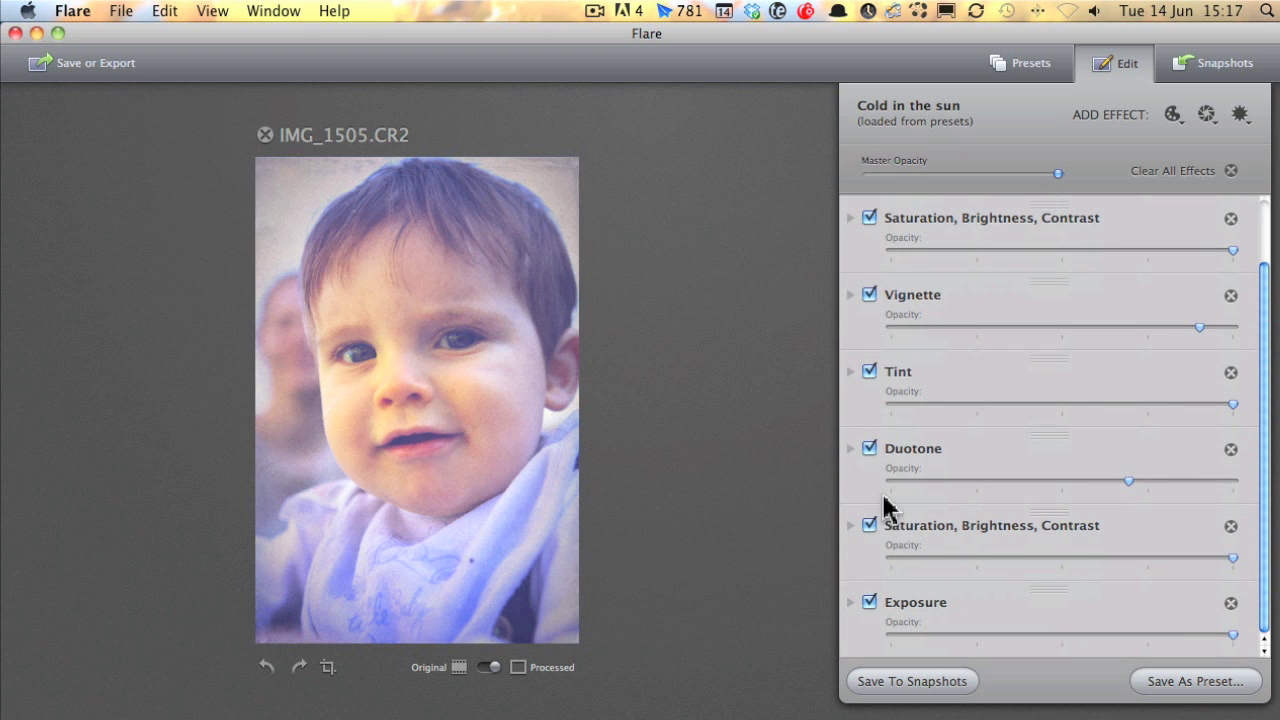
click(869, 449)
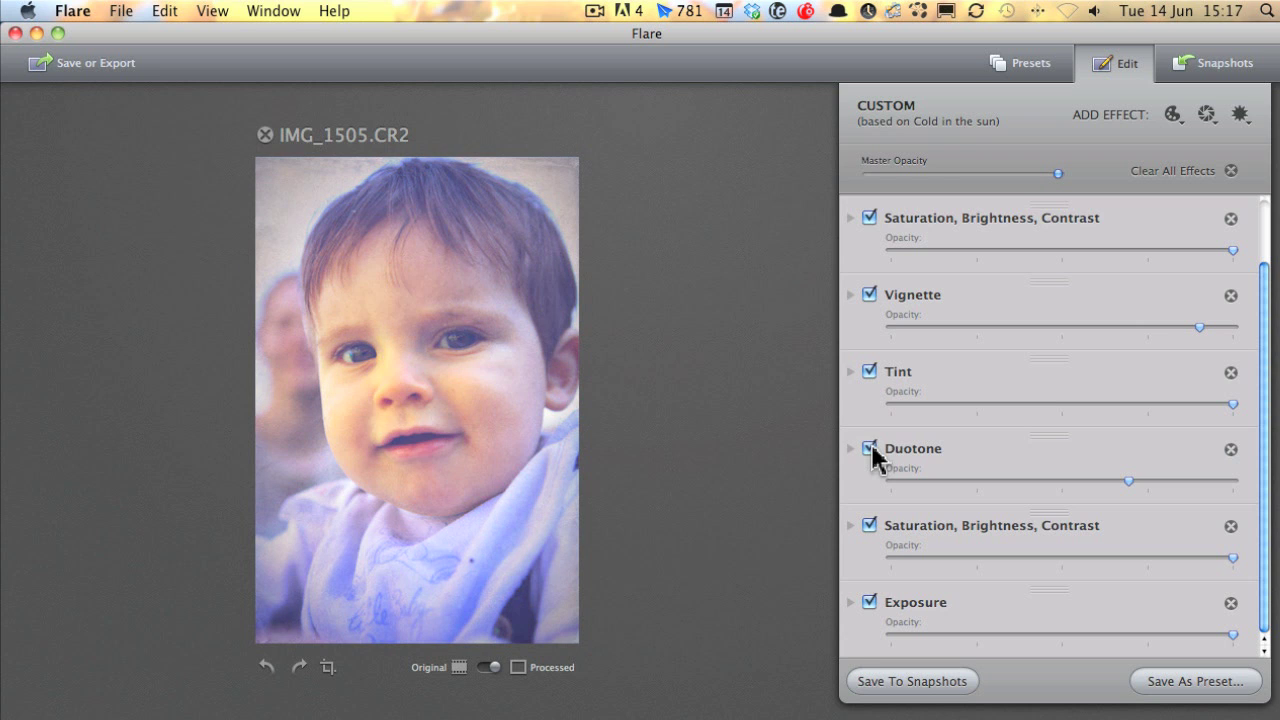
click(870, 449)
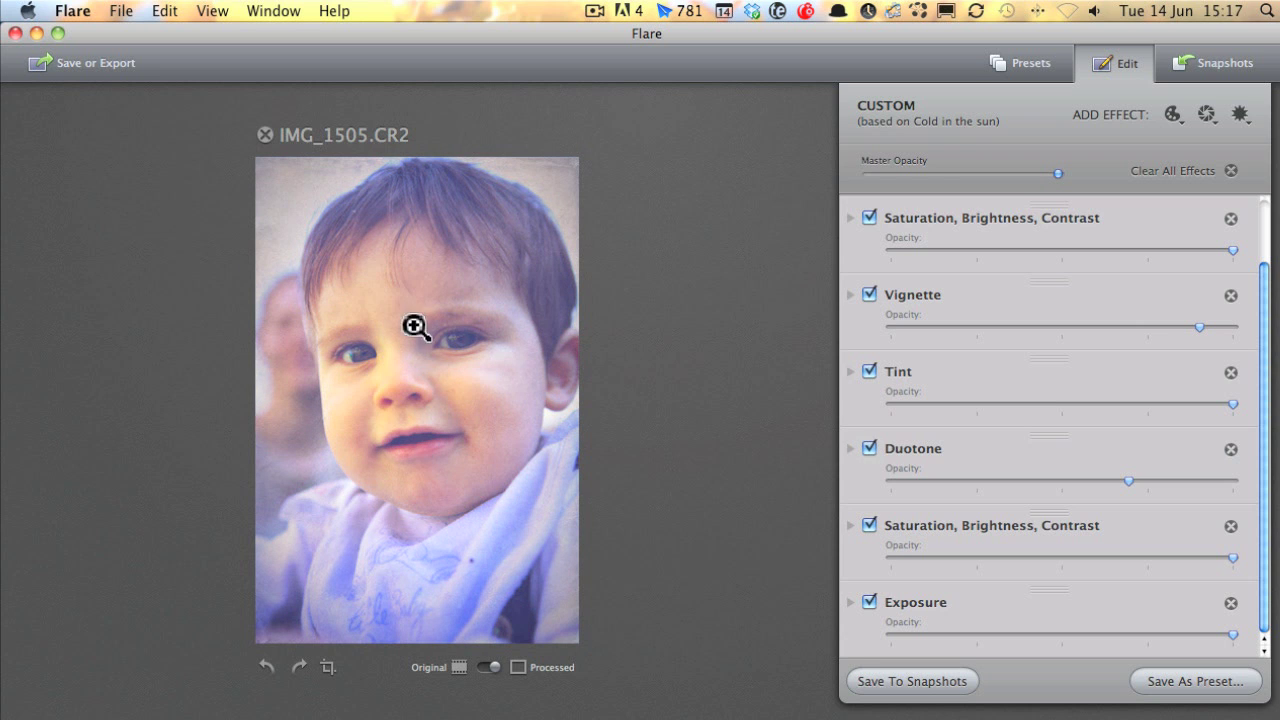
click(869, 449)
click(869, 372)
click(869, 372)
click(869, 449)
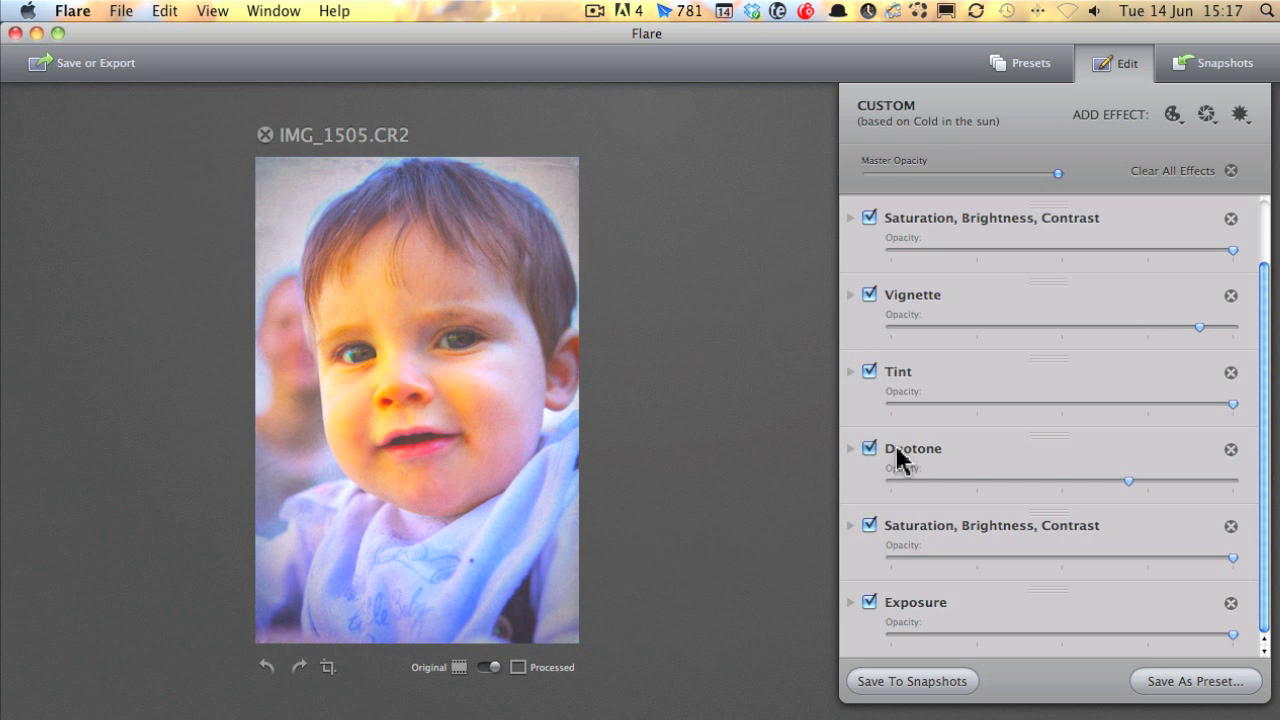
mouse_move(1043, 443)
mouse_down()
mouse_move(1057, 354)
mouse_move(1043, 460)
mouse_up()
- Add a Saturation, Brightness, Contrast effect to the stack, raising its contrast strongly and its brightness and saturation slightly
scroll(1043, 460, up, 3)
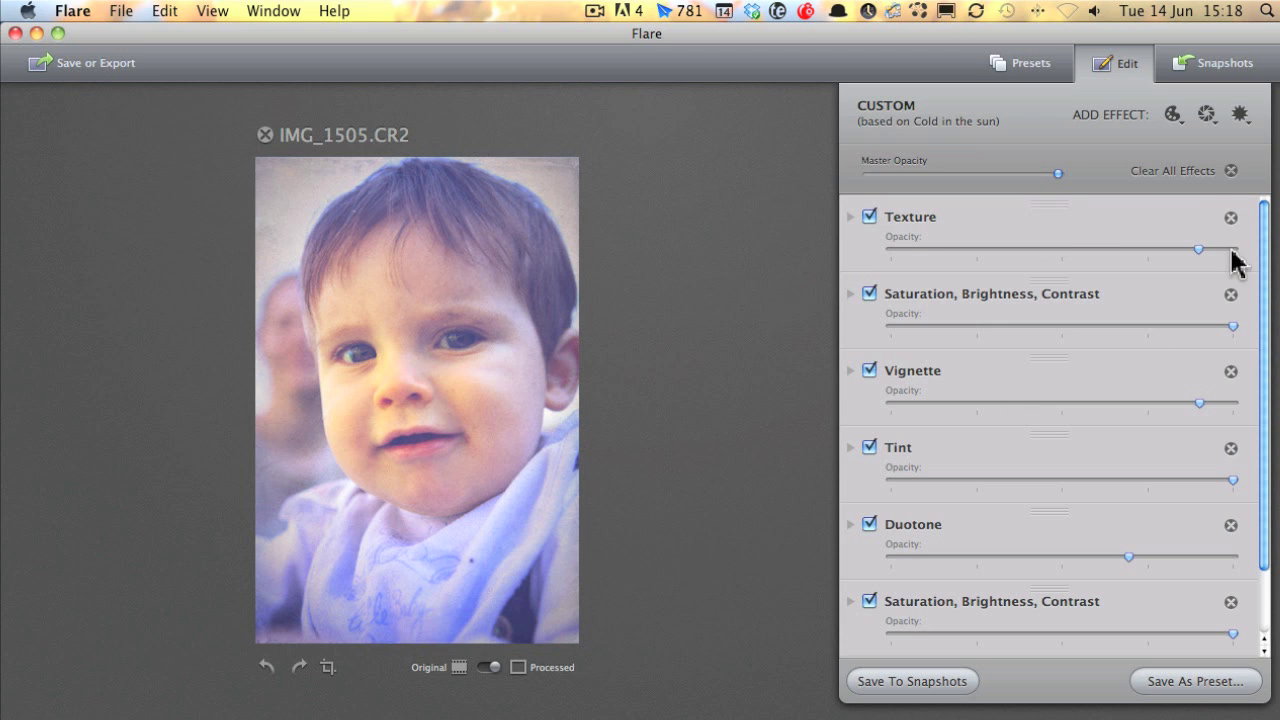
click(1178, 118)
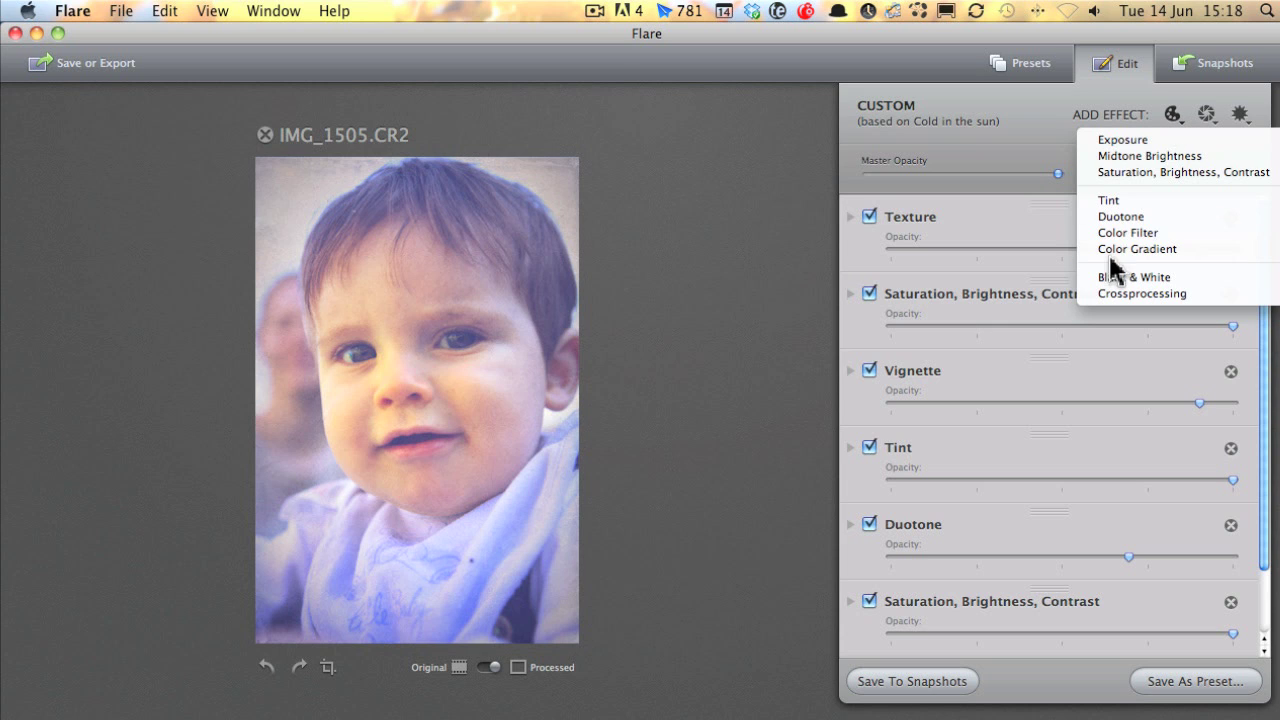
click(1146, 174)
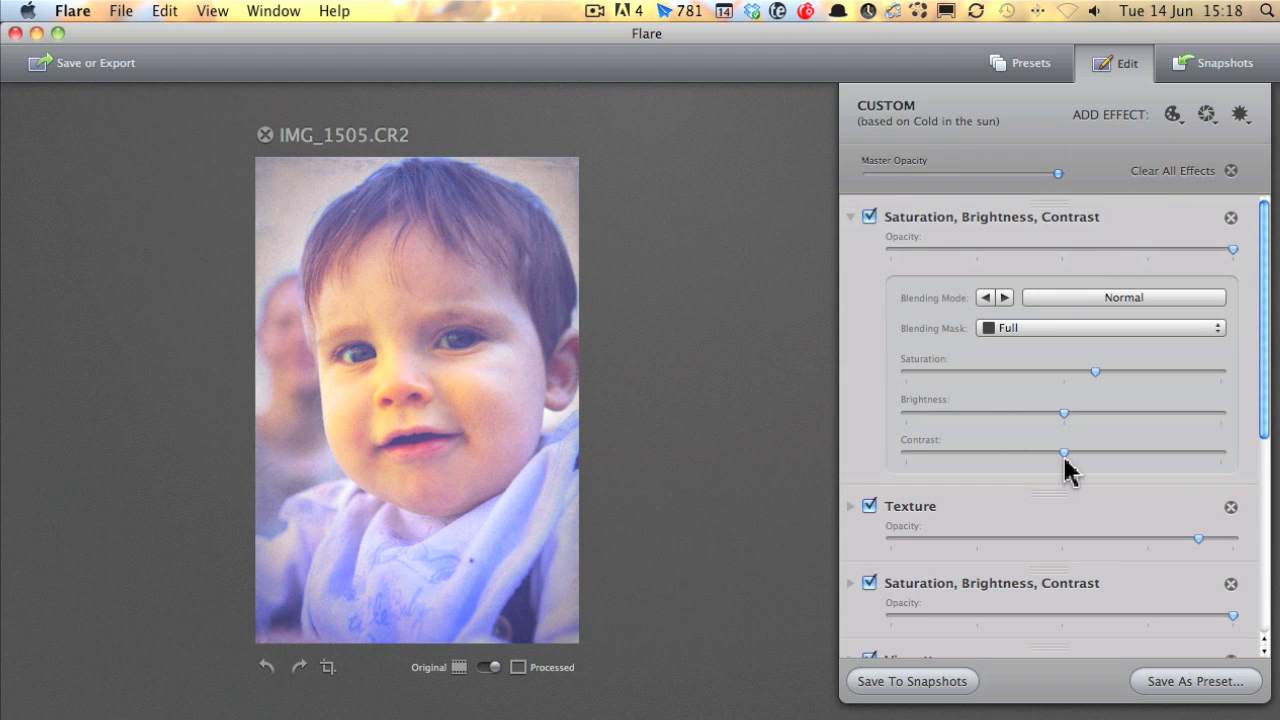
drag(1065, 453, 1170, 451)
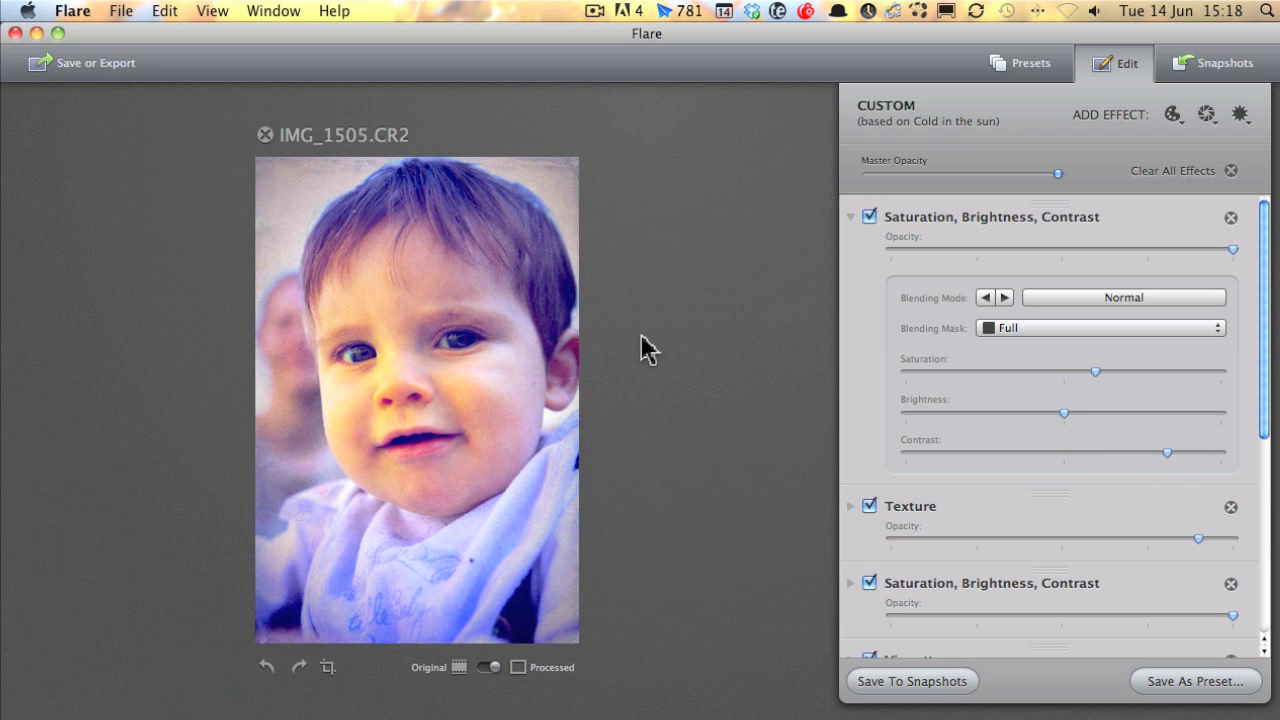
drag(1058, 415, 1087, 415)
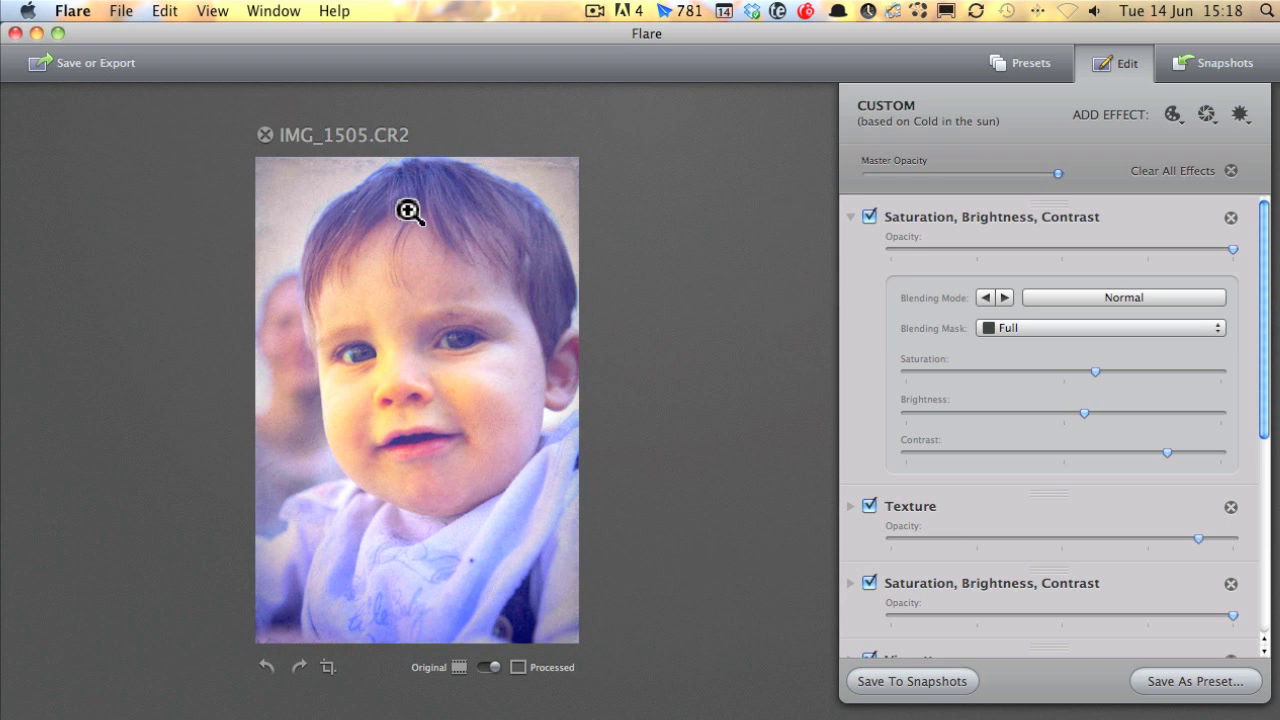
drag(1090, 371, 1127, 371)
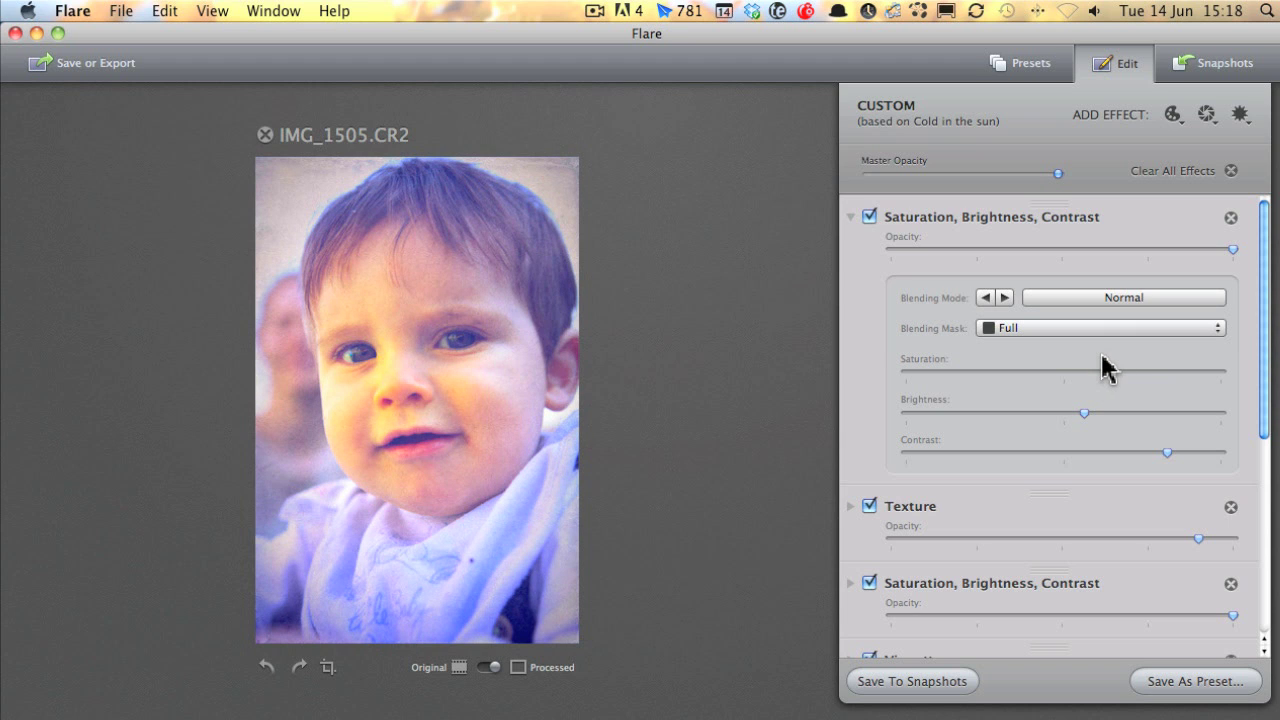
- Set the new effect's blending mask to Strong Vignette and its blending mode to Multiply
click(1045, 331)
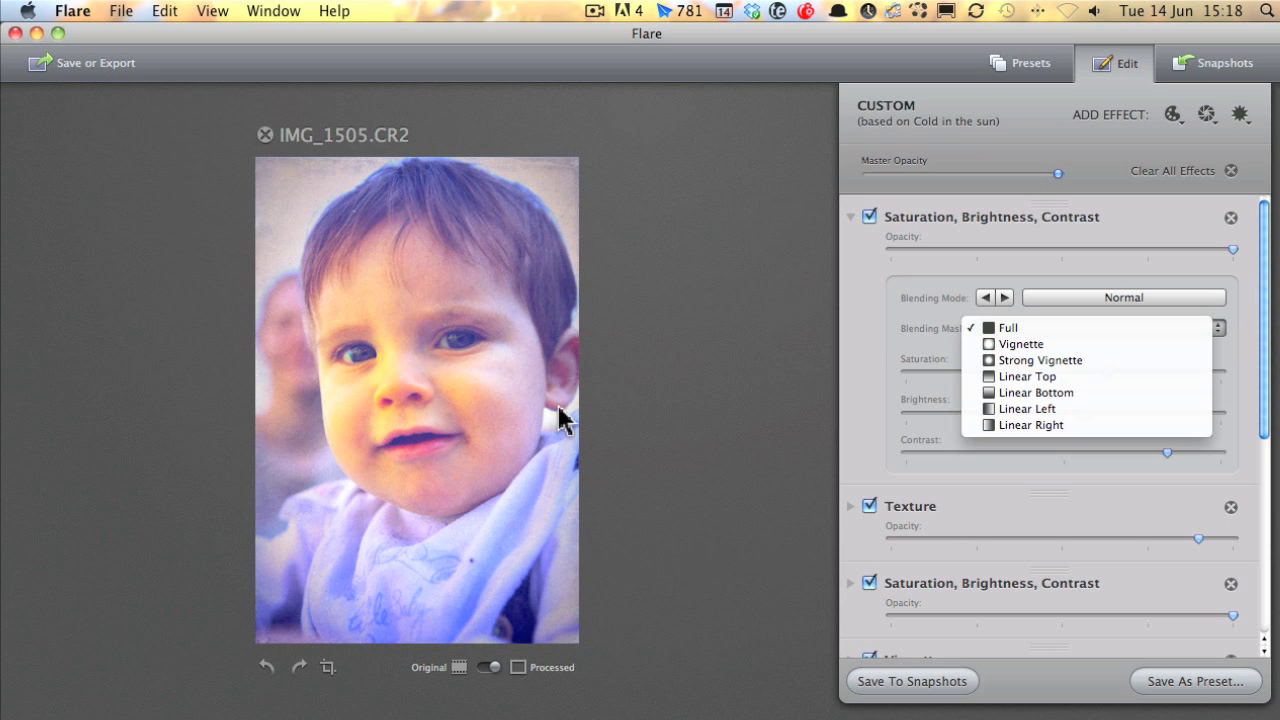
click(1073, 366)
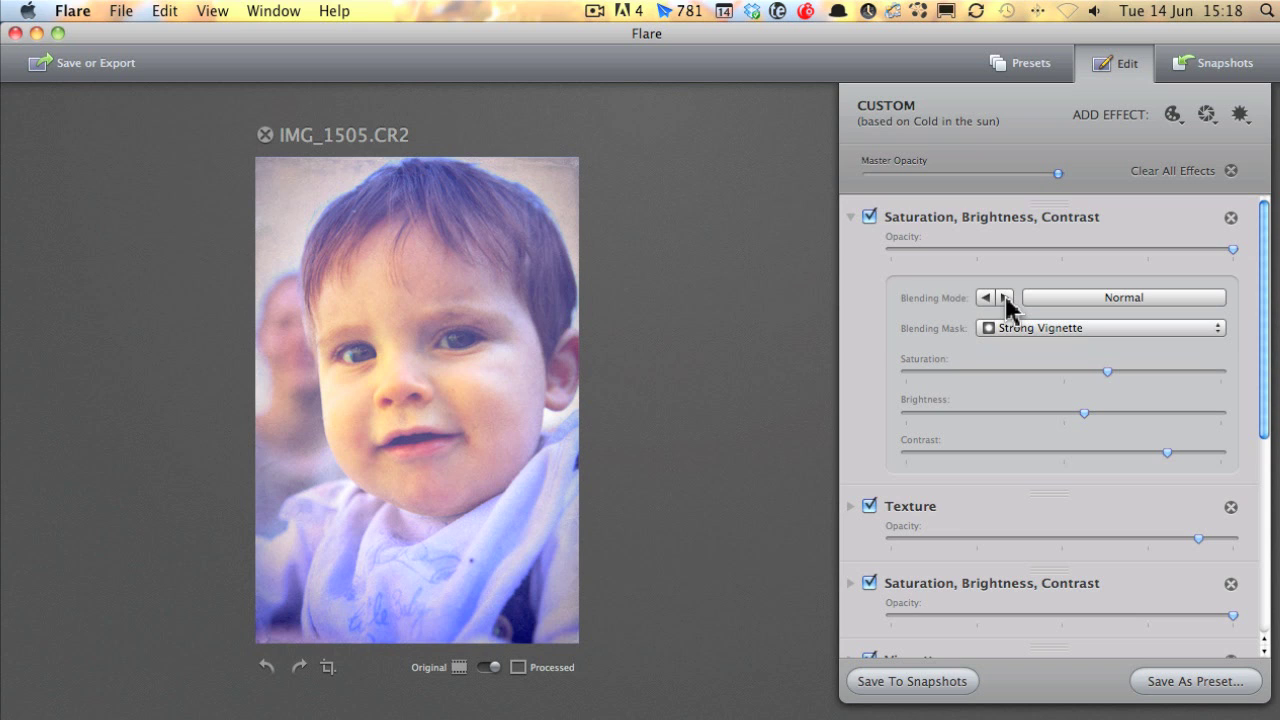
click(1078, 300)
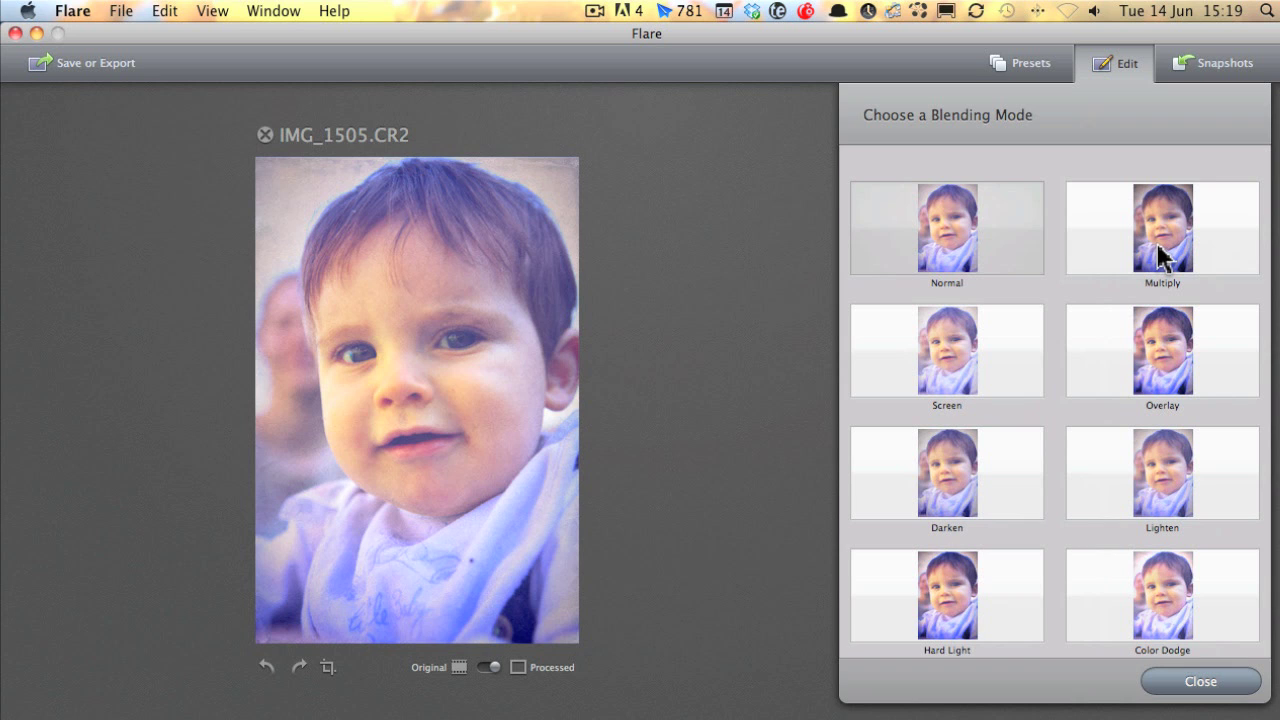
click(1188, 236)
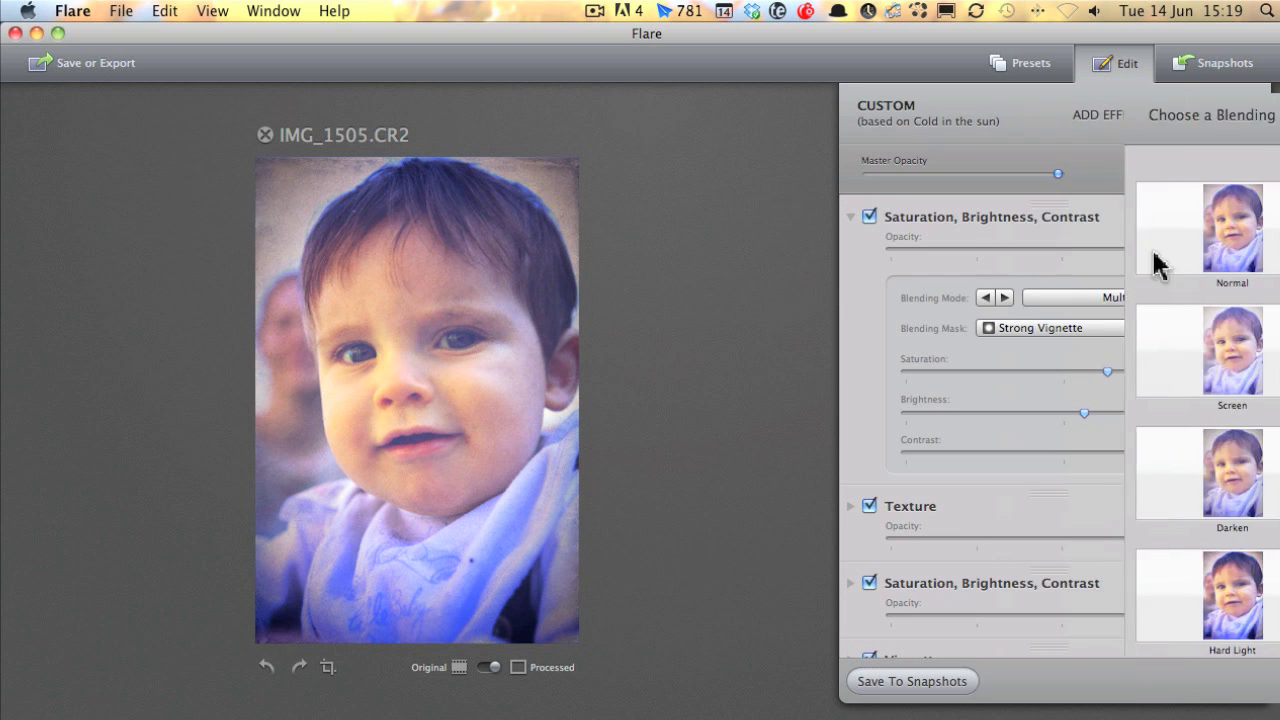
- Cycle the new effect through blending modes up to Color Dodge and settle on Hard Light
click(1005, 298)
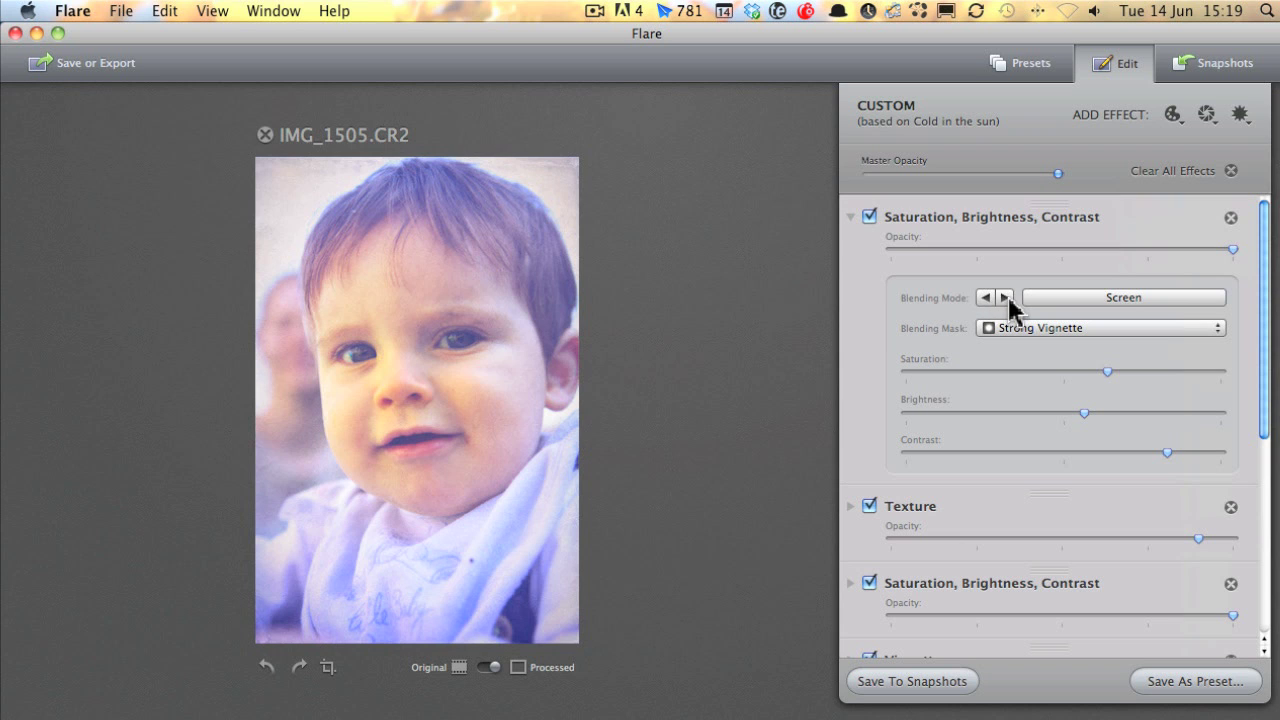
click(1005, 298)
click(1005, 298)
click(1005, 298)
click(1005, 298)
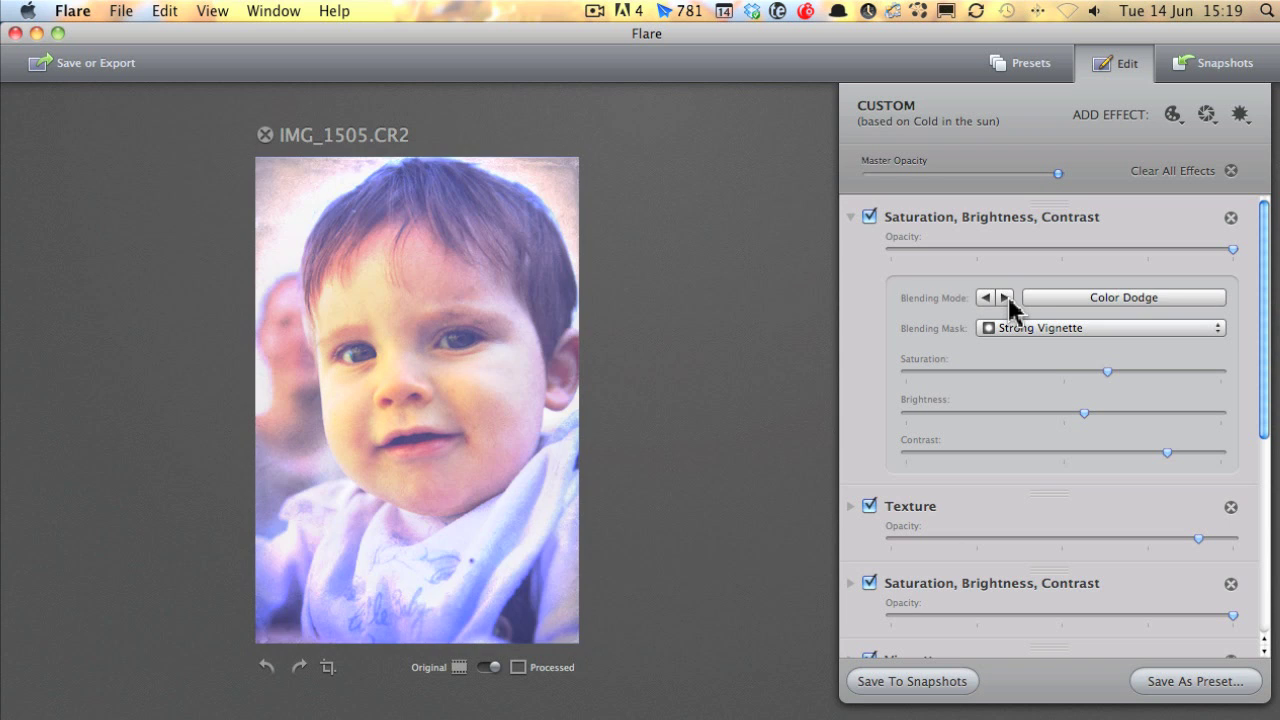
click(986, 298)
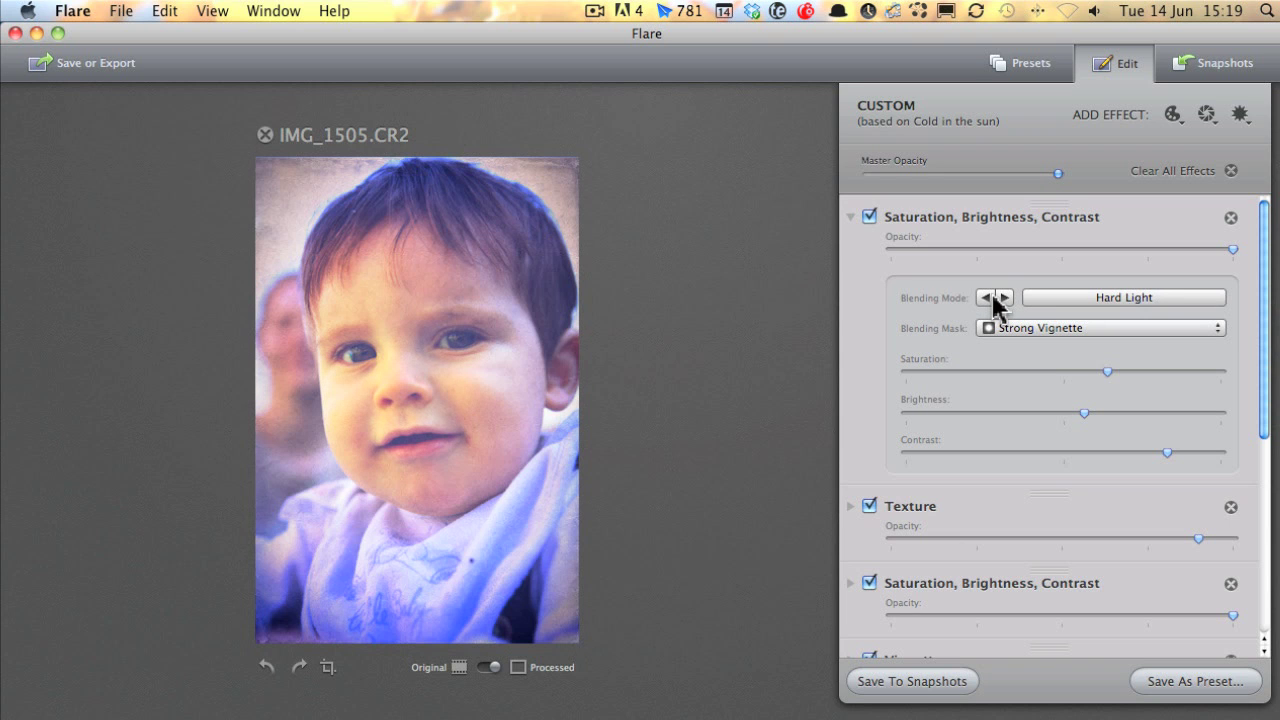
- Cycle the new Saturation, Brightness, Contrast effect's blending mode back through Overlay and Multiply and leave it on Normal
click(988, 298)
click(988, 298)
click(988, 298)
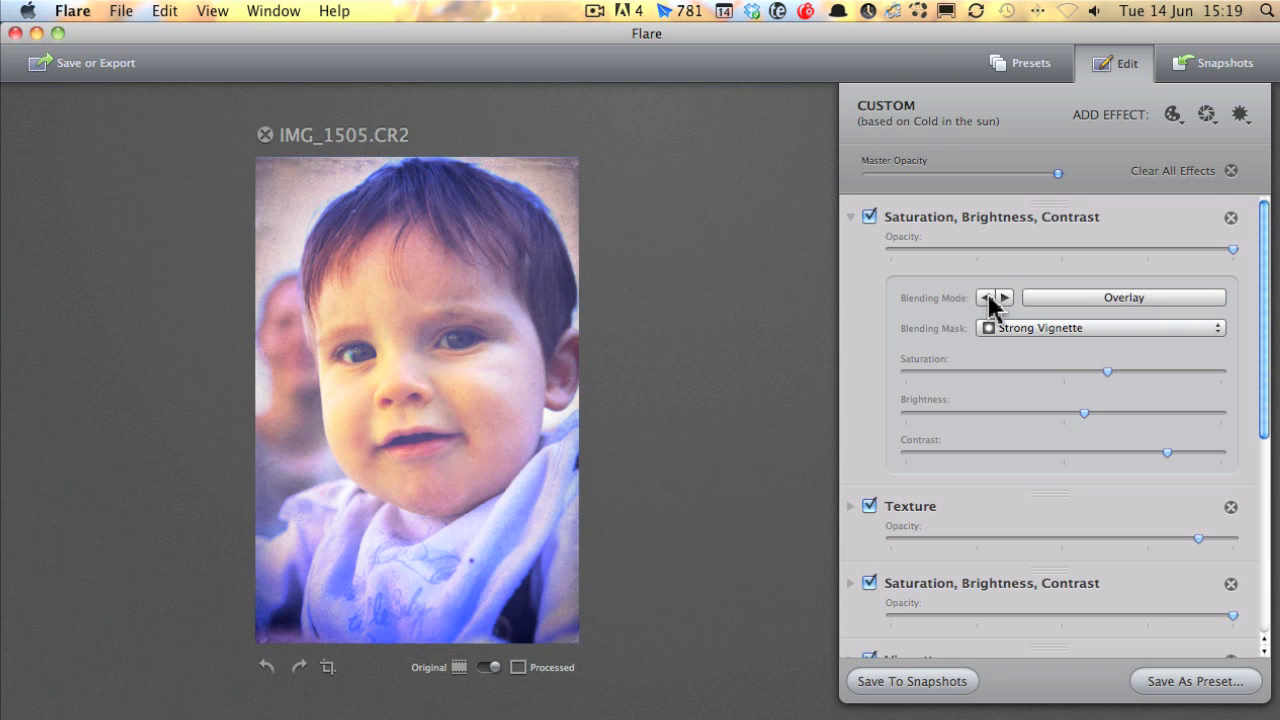
click(988, 298)
click(988, 298)
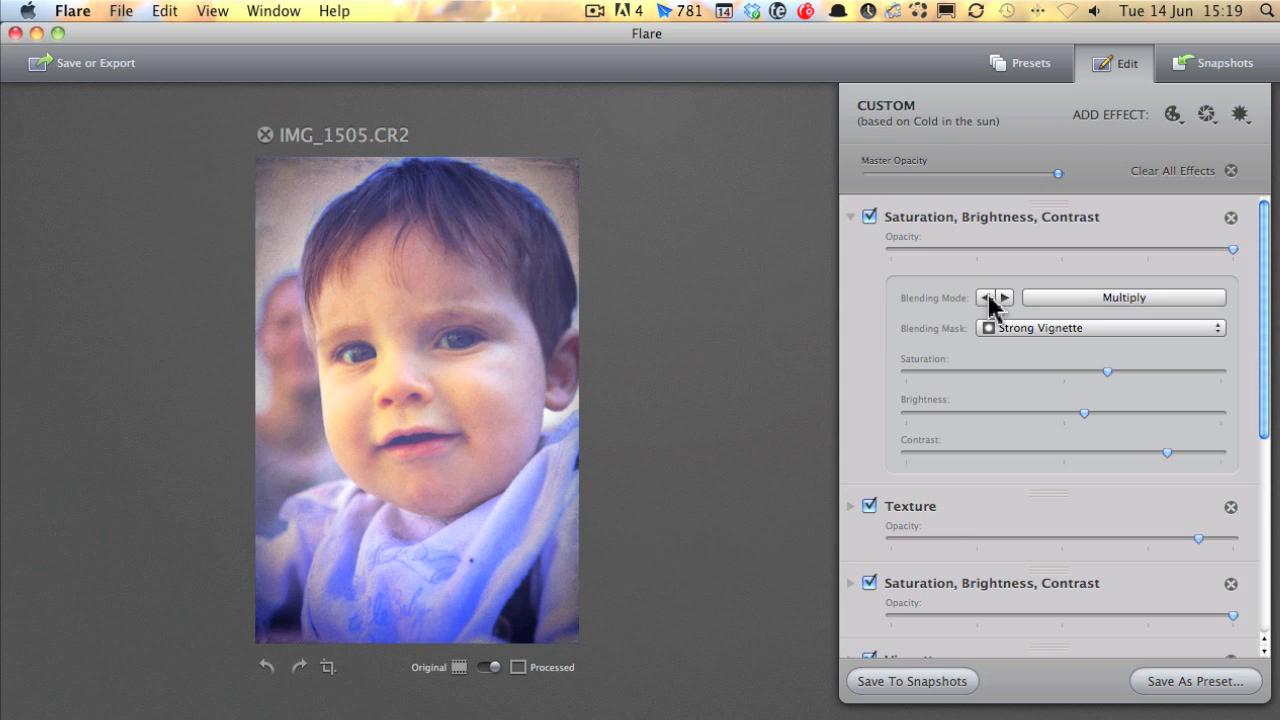
click(988, 298)
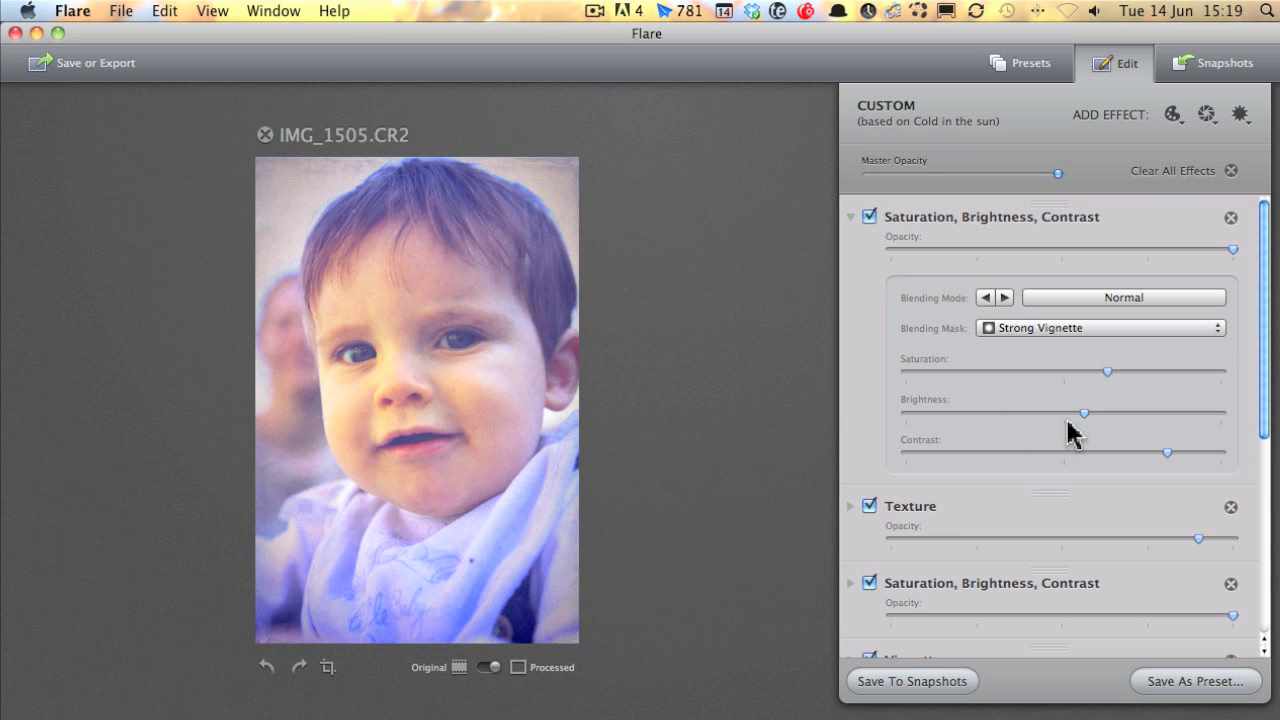
- Look through the available color, lens and creative effects and add a Lightleak effect to the stack
click(1175, 112)
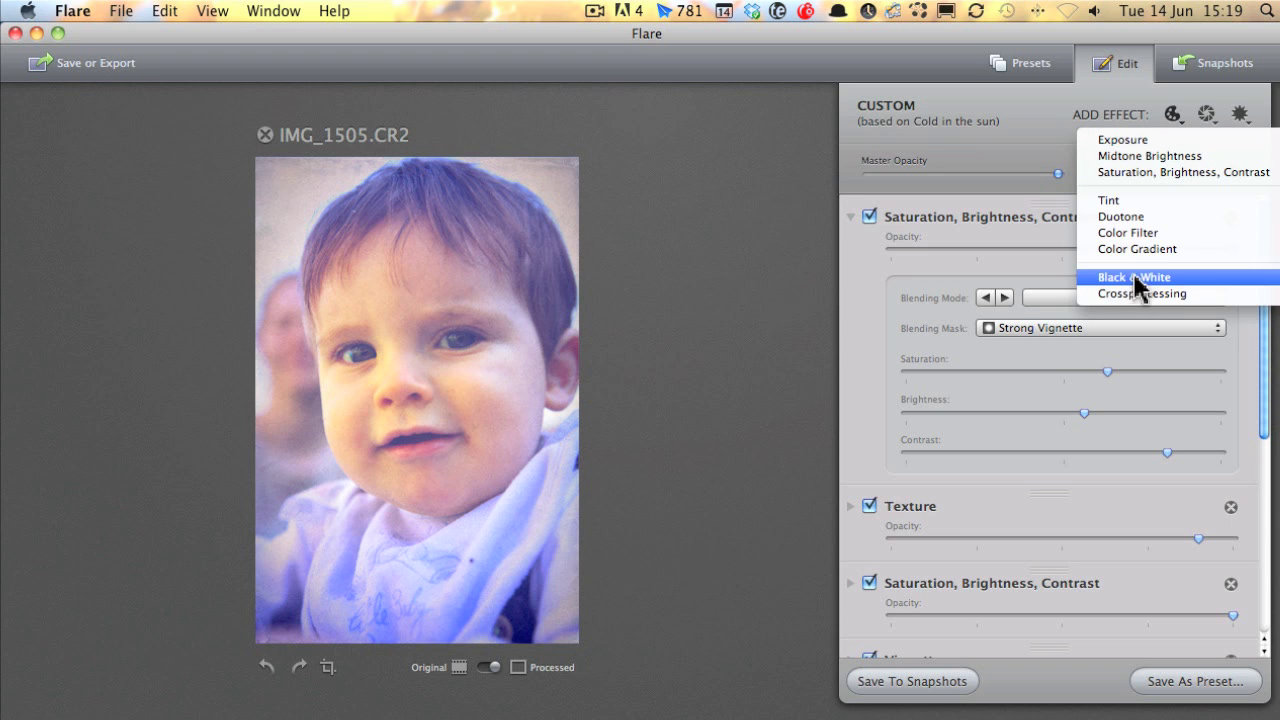
click(1212, 115)
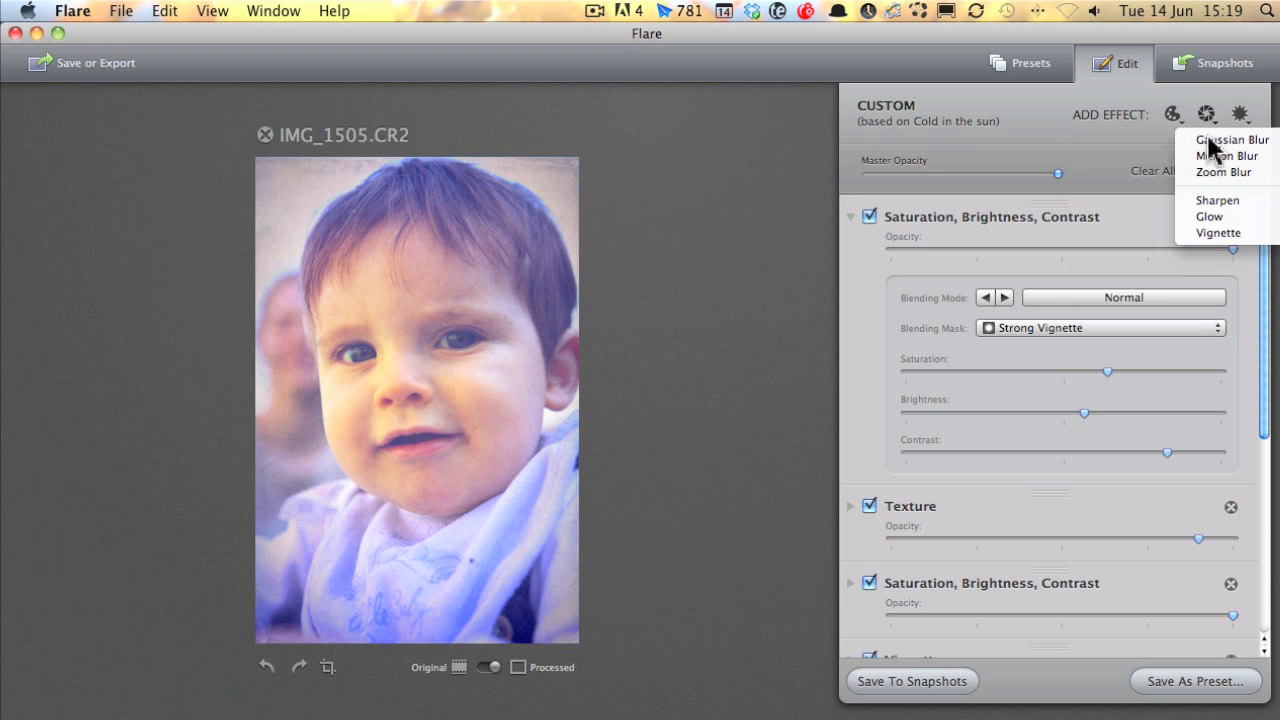
click(1241, 123)
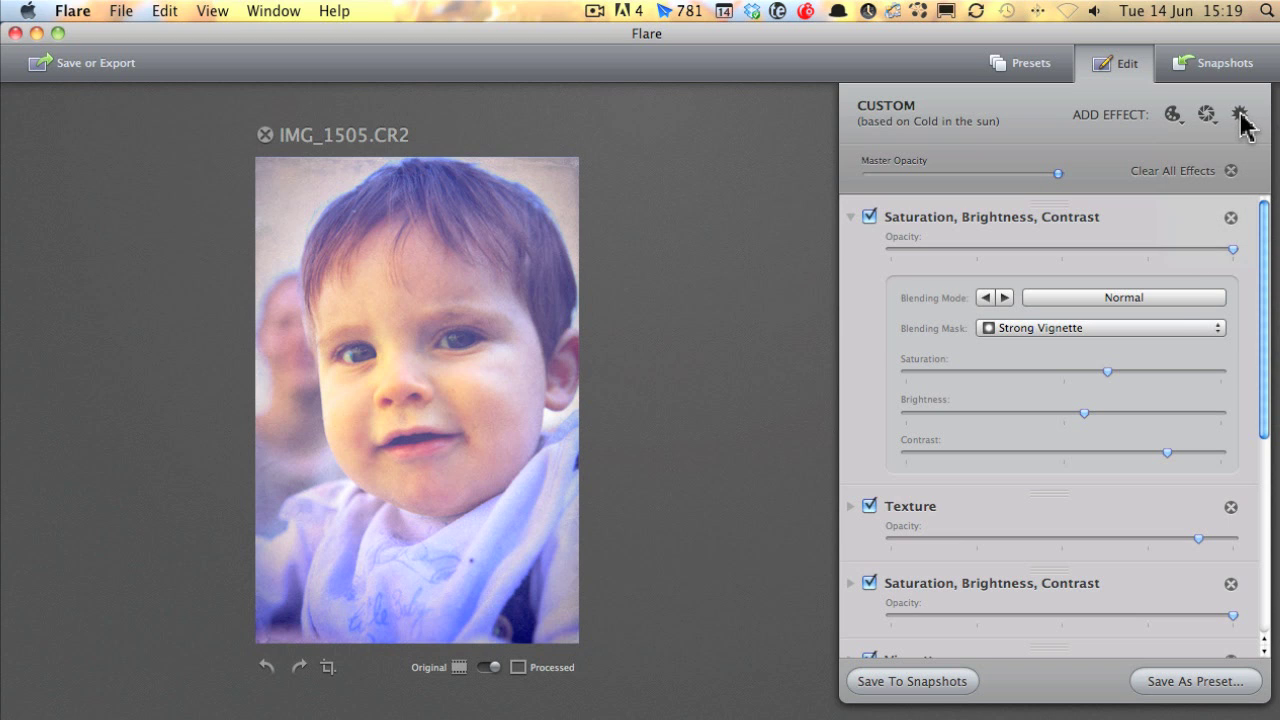
click(1240, 114)
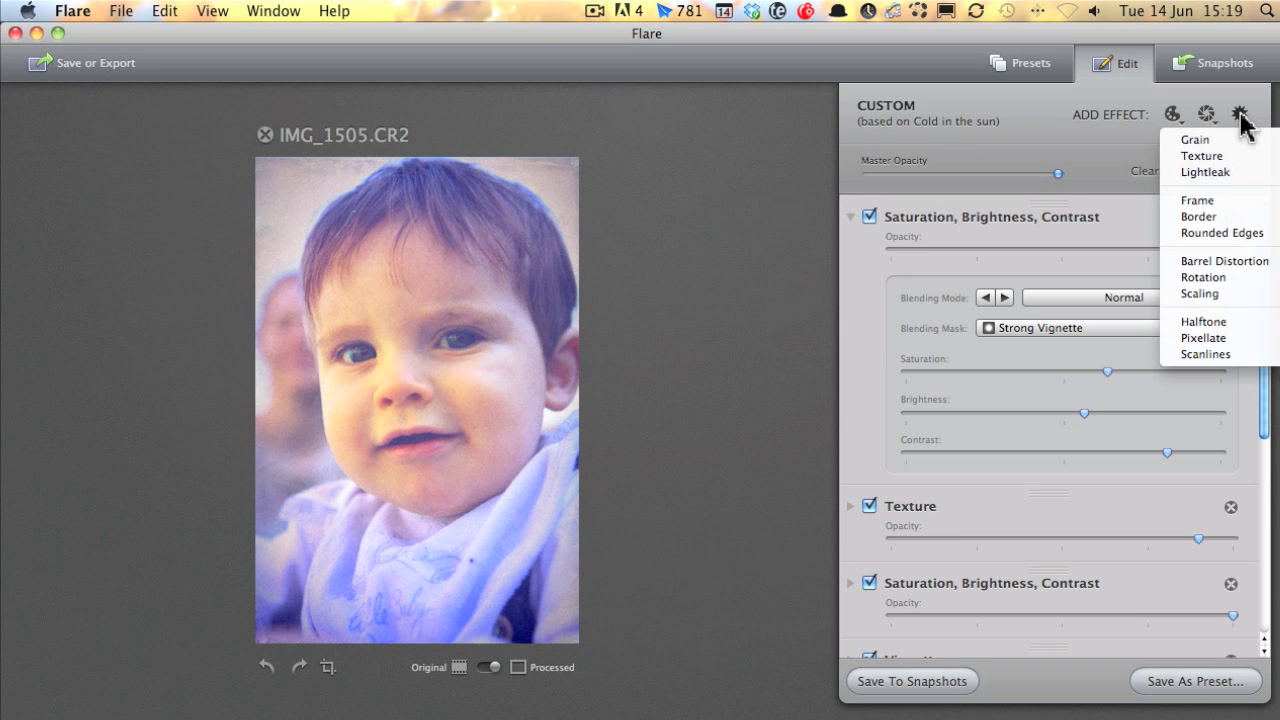
click(1228, 178)
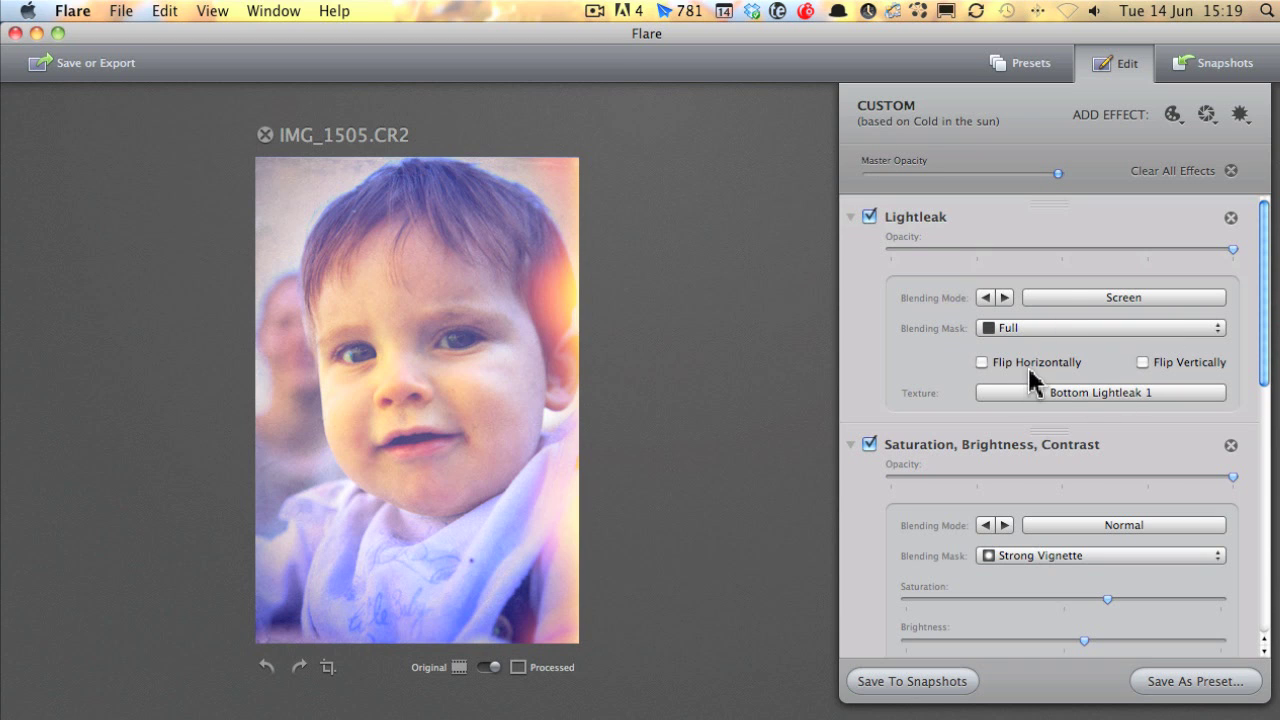
- Try the Film Positive 1, 2 and 3, Film End 3 and Film End 2 textures on the light leak
click(1050, 395)
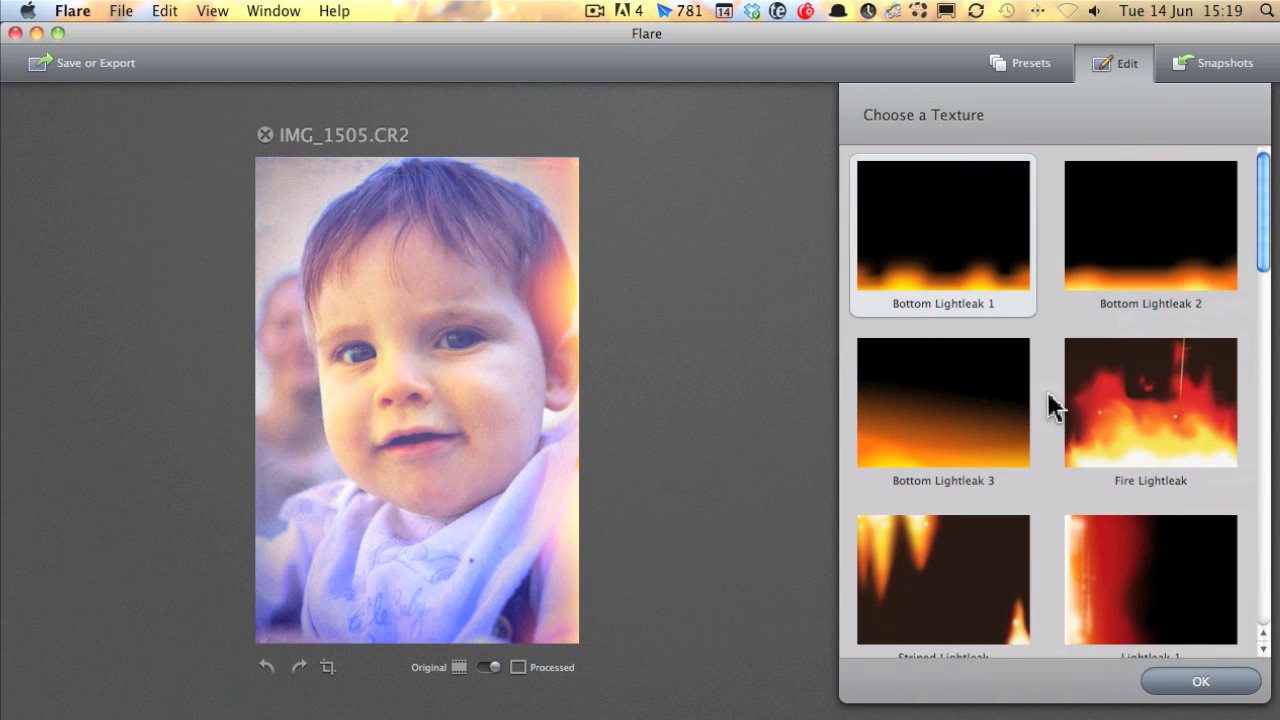
drag(1266, 252, 1262, 615)
click(1116, 370)
click(1131, 532)
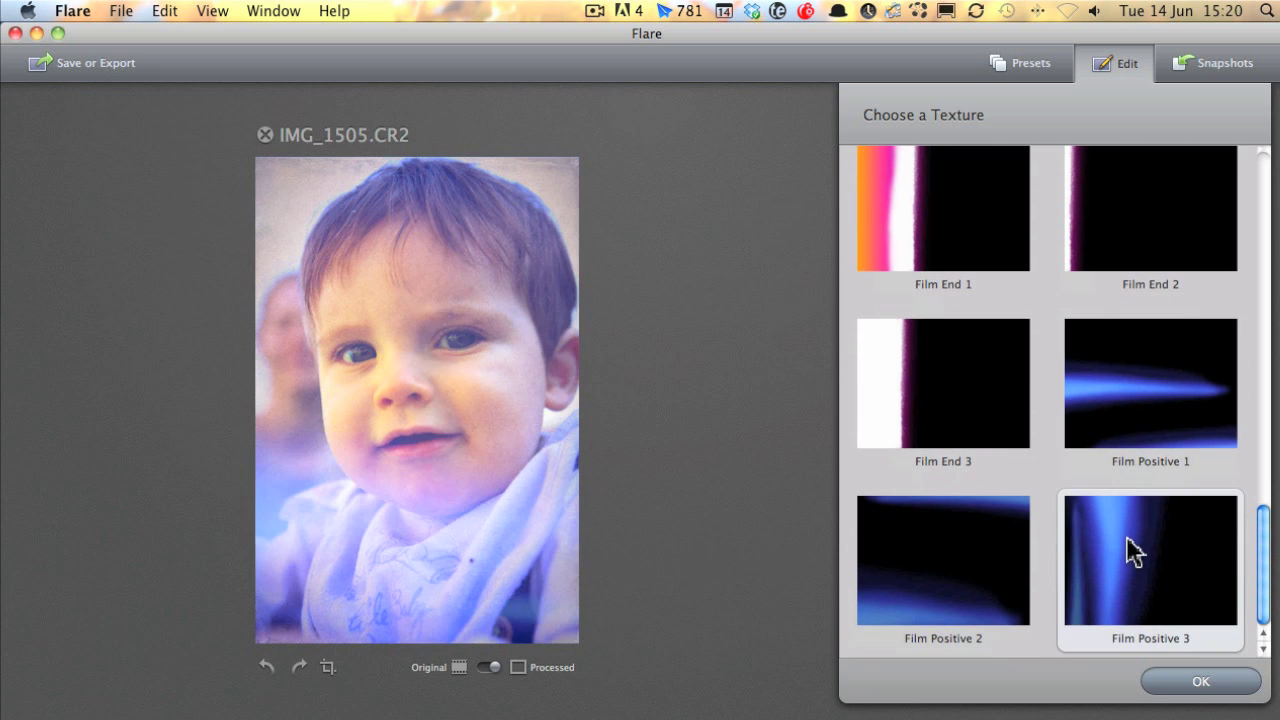
click(962, 558)
click(955, 366)
click(1222, 410)
click(1163, 210)
scroll(1204, 405, up, 15)
scroll(1205, 407, up, 5)
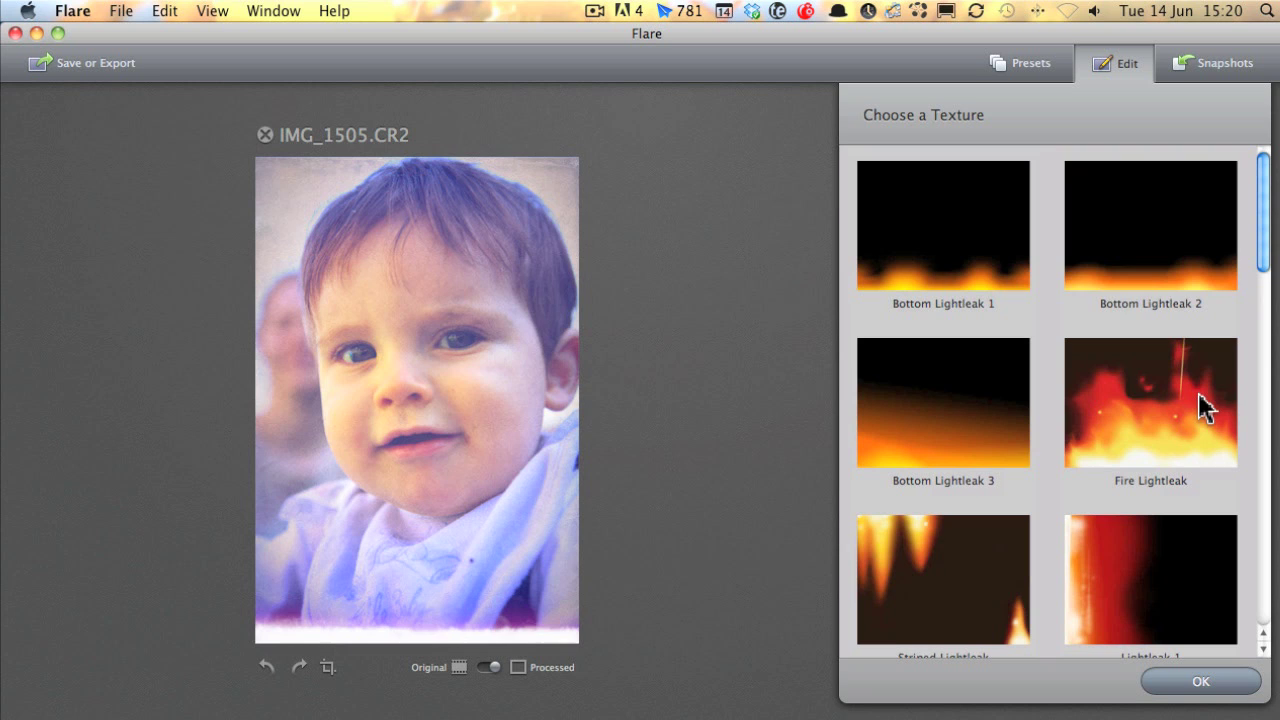
- Set the light leak's texture to Bottom Lightleak 2 and lower the effect's opacity slightly
click(1134, 254)
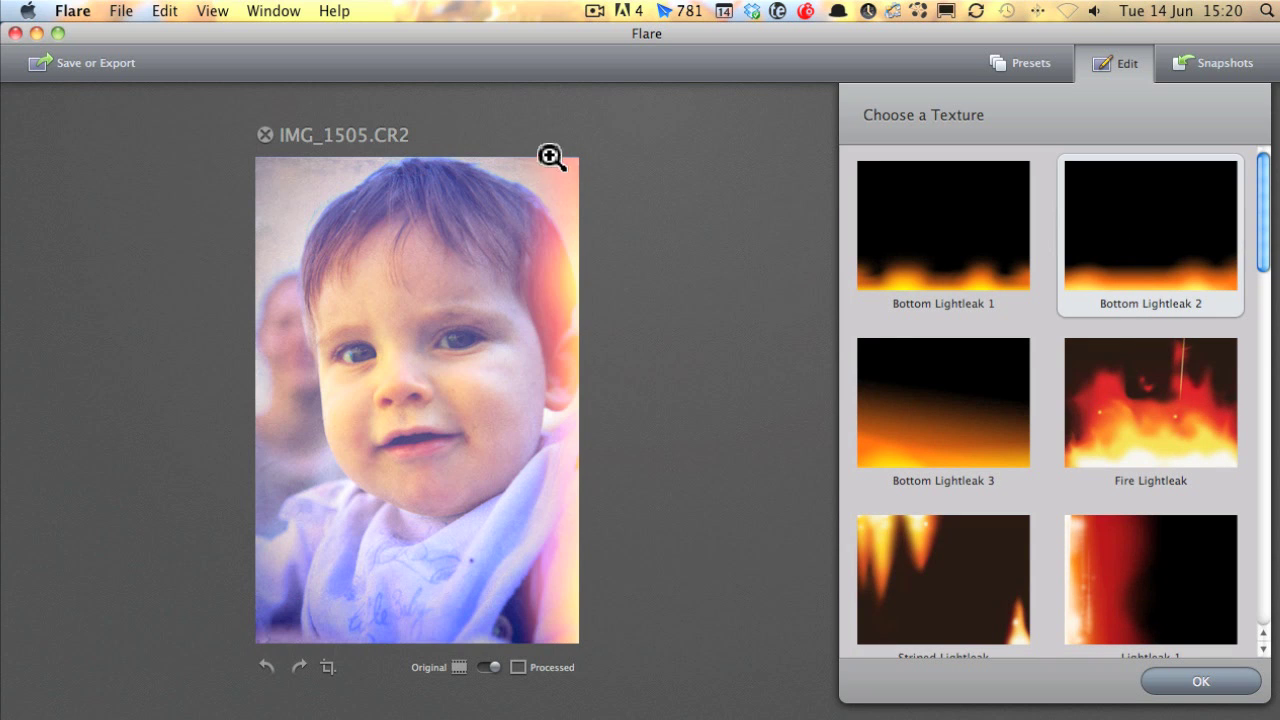
click(1228, 684)
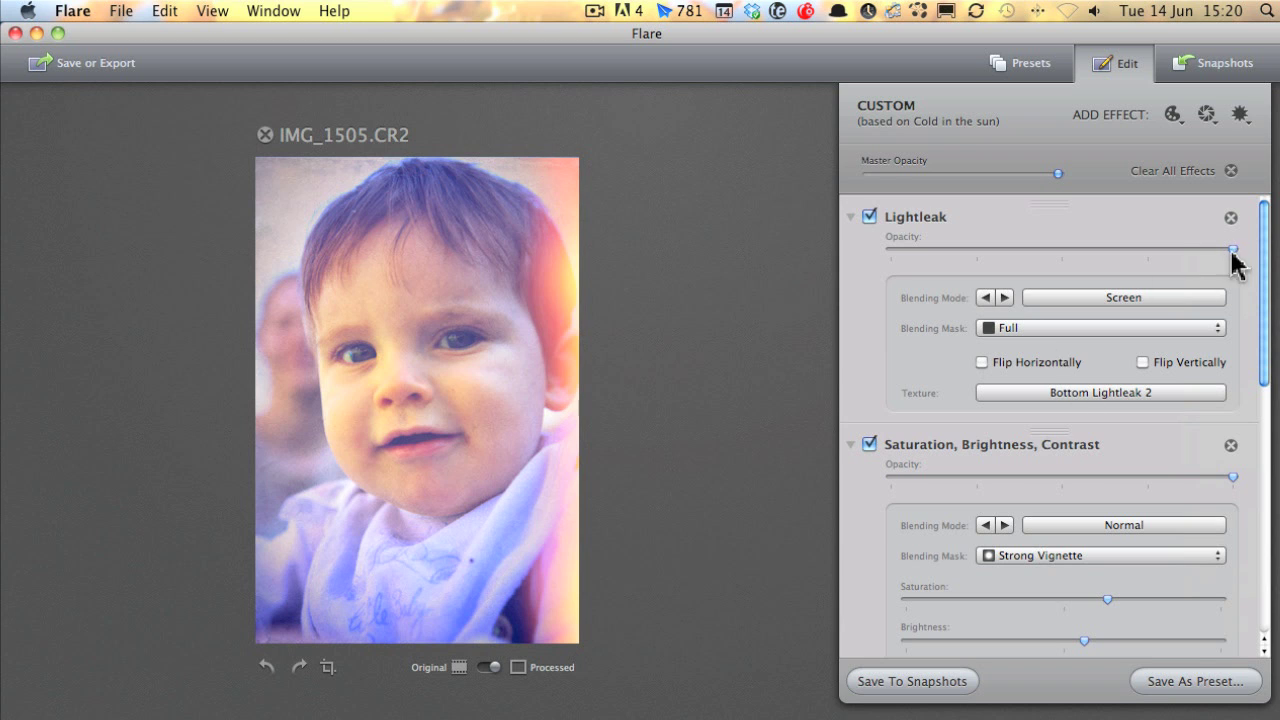
drag(1224, 250, 1005, 252)
drag(1124, 262, 1186, 258)
- Add a Border effect to the stack and try the Film Transfer border on the portrait
click(1248, 113)
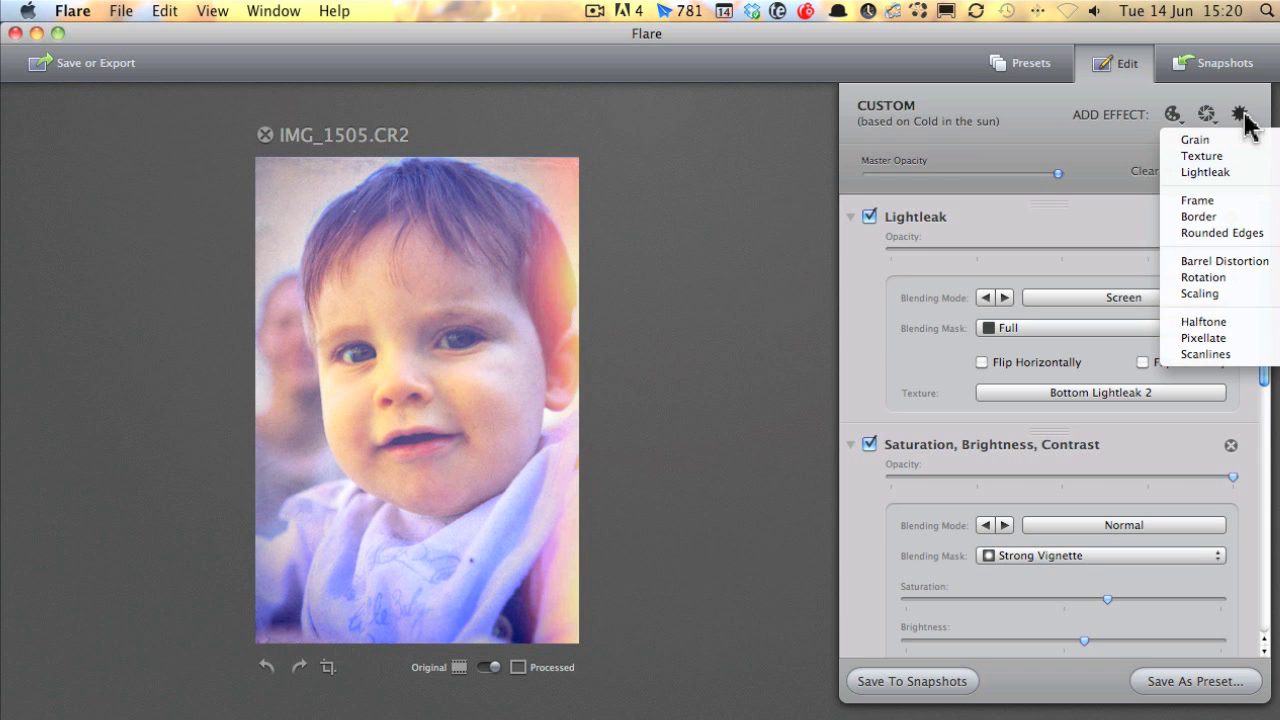
click(1212, 217)
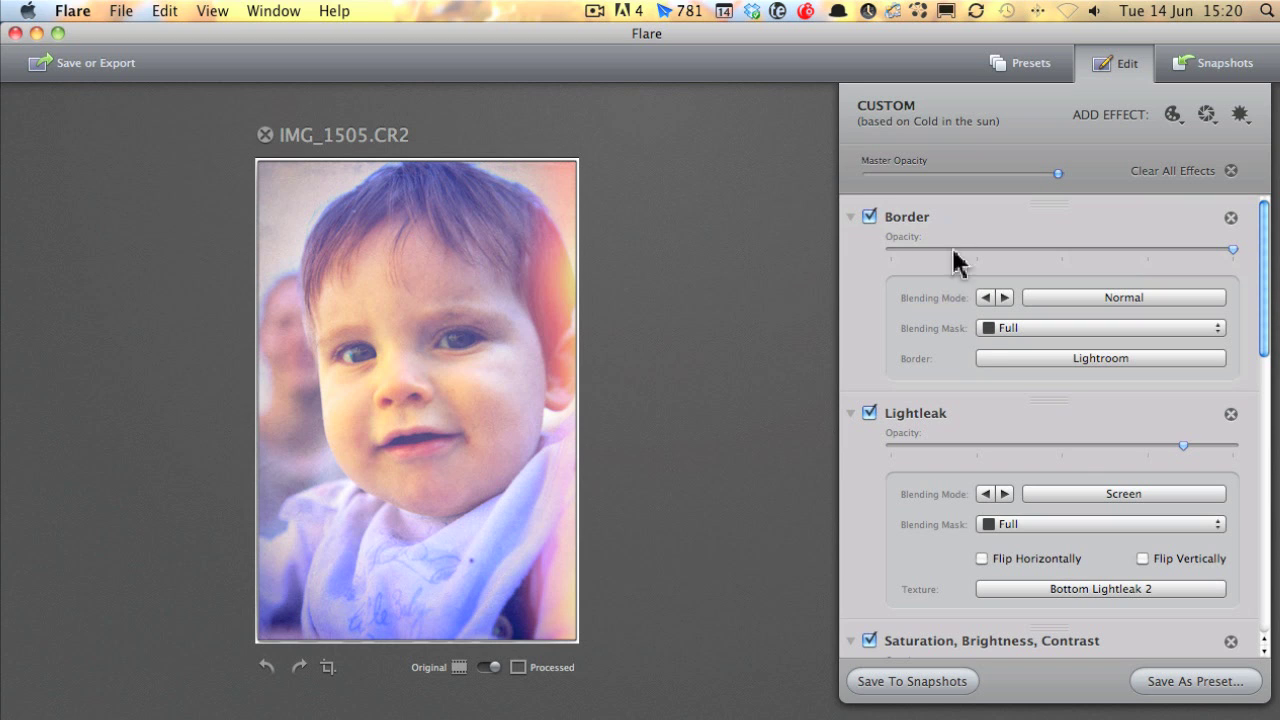
click(1046, 358)
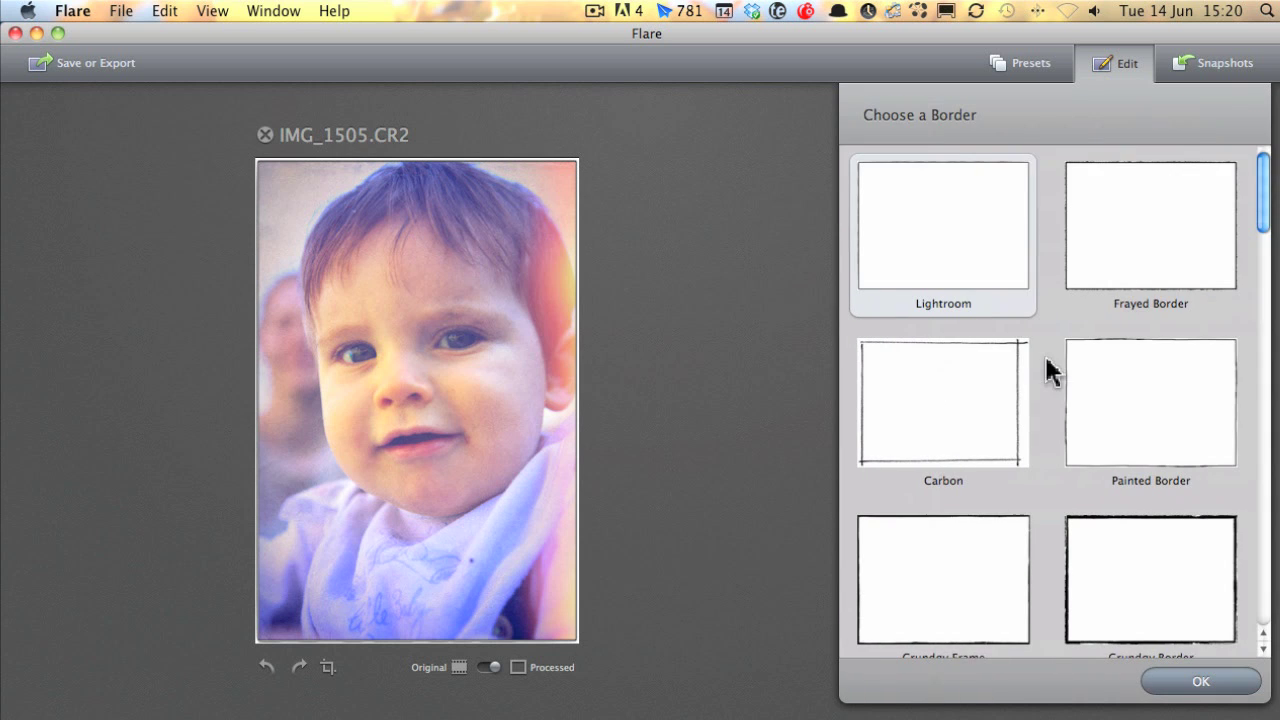
drag(1265, 178, 1265, 220)
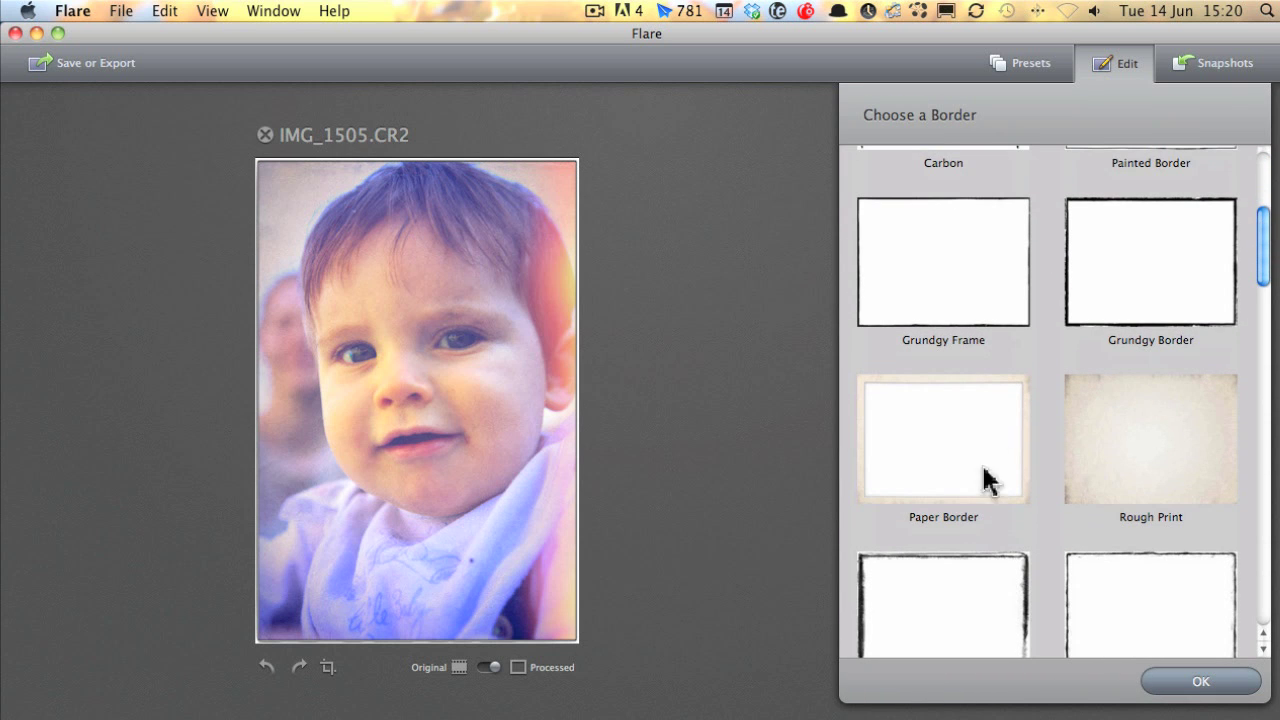
click(967, 585)
scroll(994, 497, down, 3)
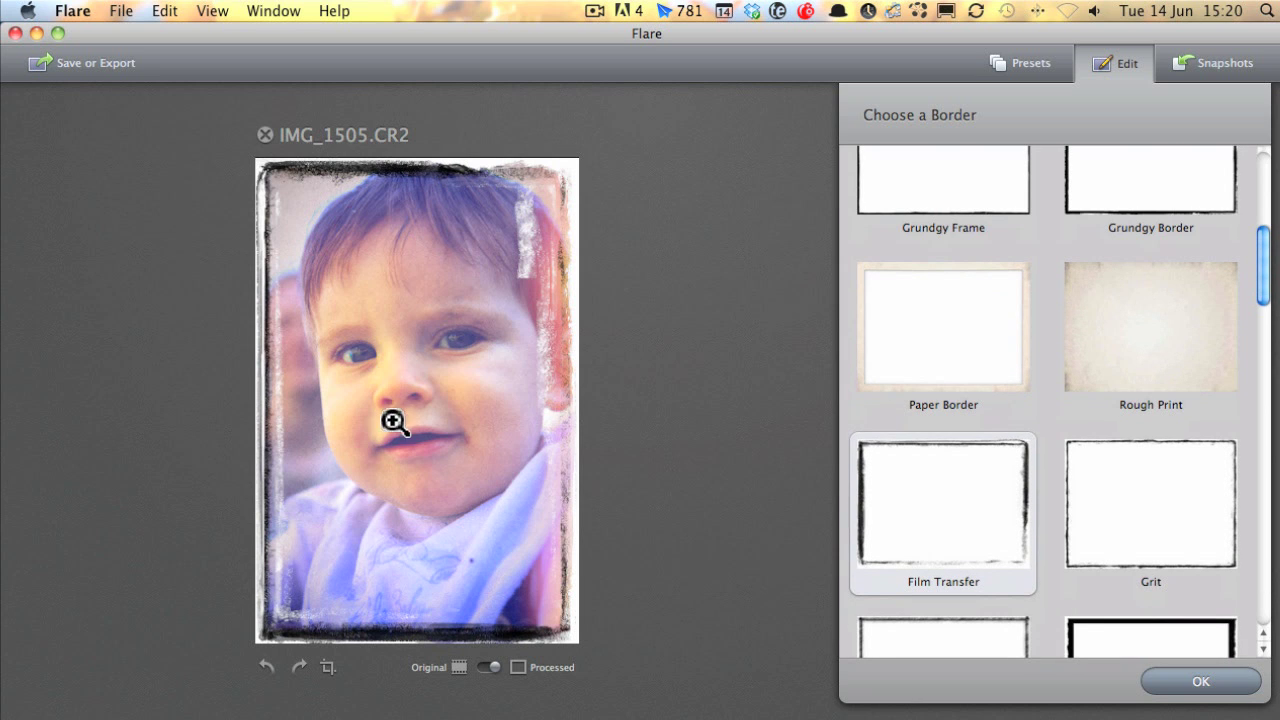
- Try the Grundgy Border, compare it with other borders and set the border to Lightbox 2
scroll(1134, 420, up, 4)
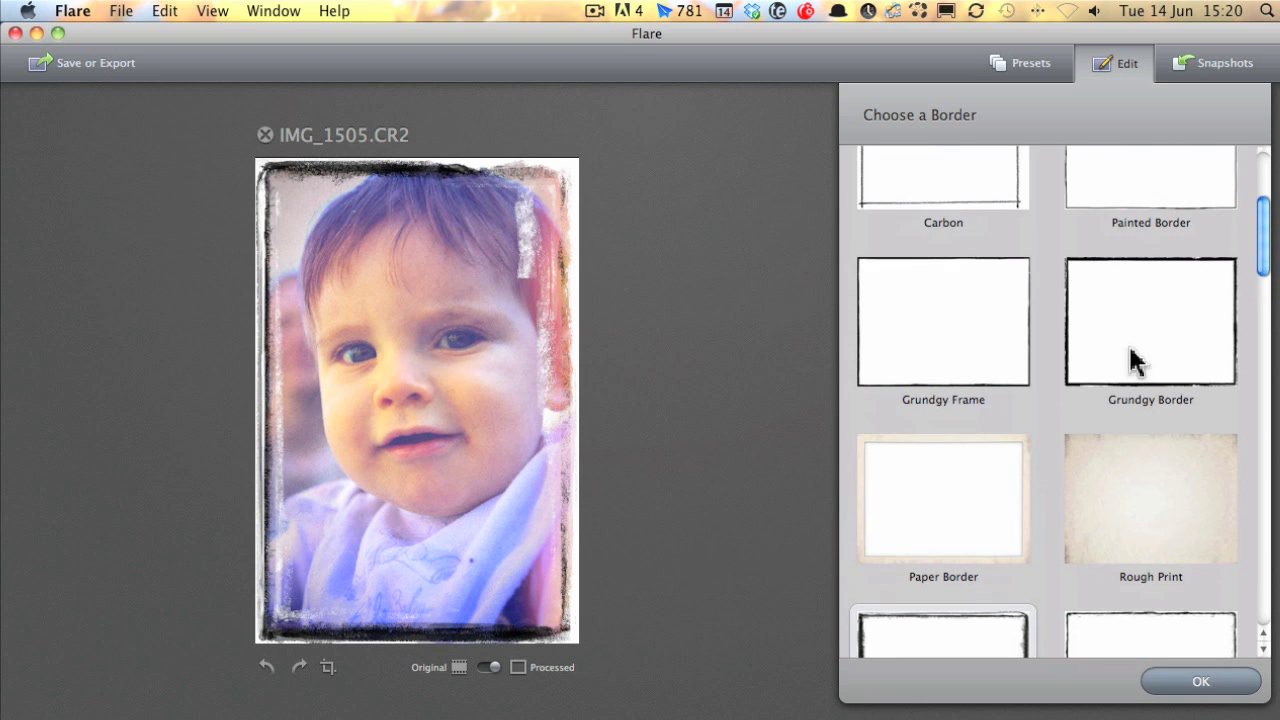
click(1134, 363)
scroll(966, 523, down, 7)
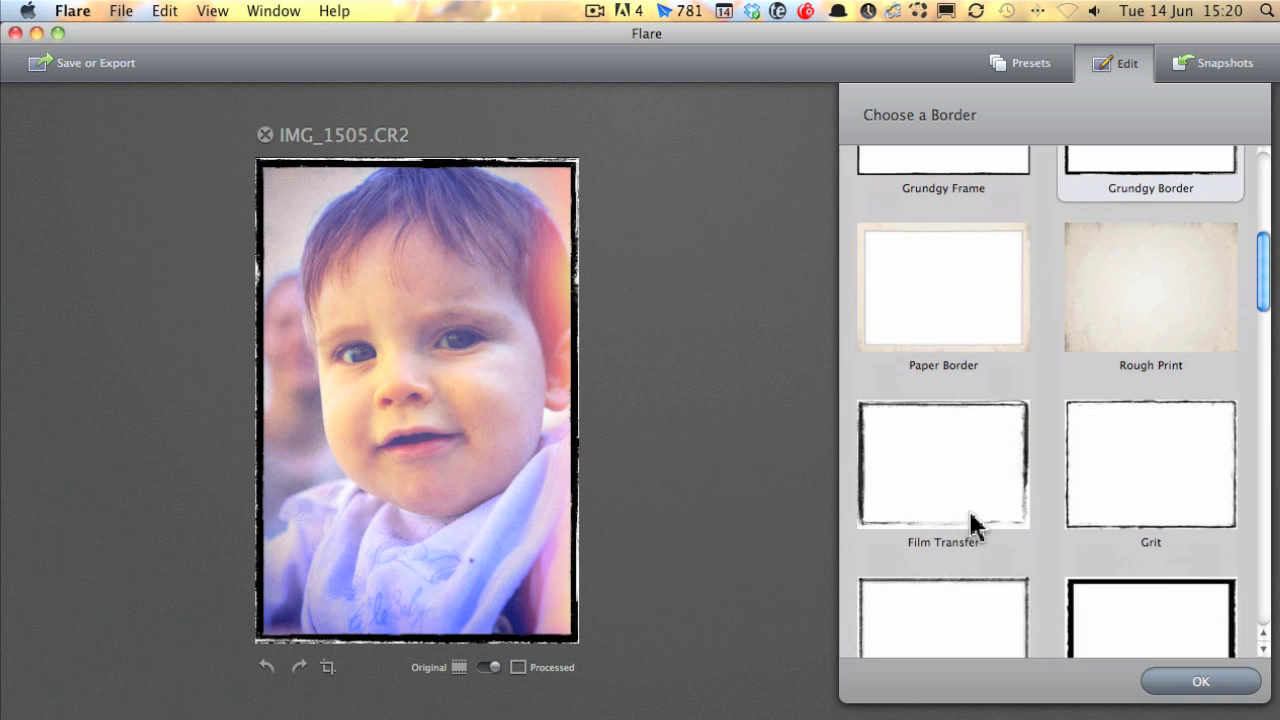
scroll(976, 526, down, 6)
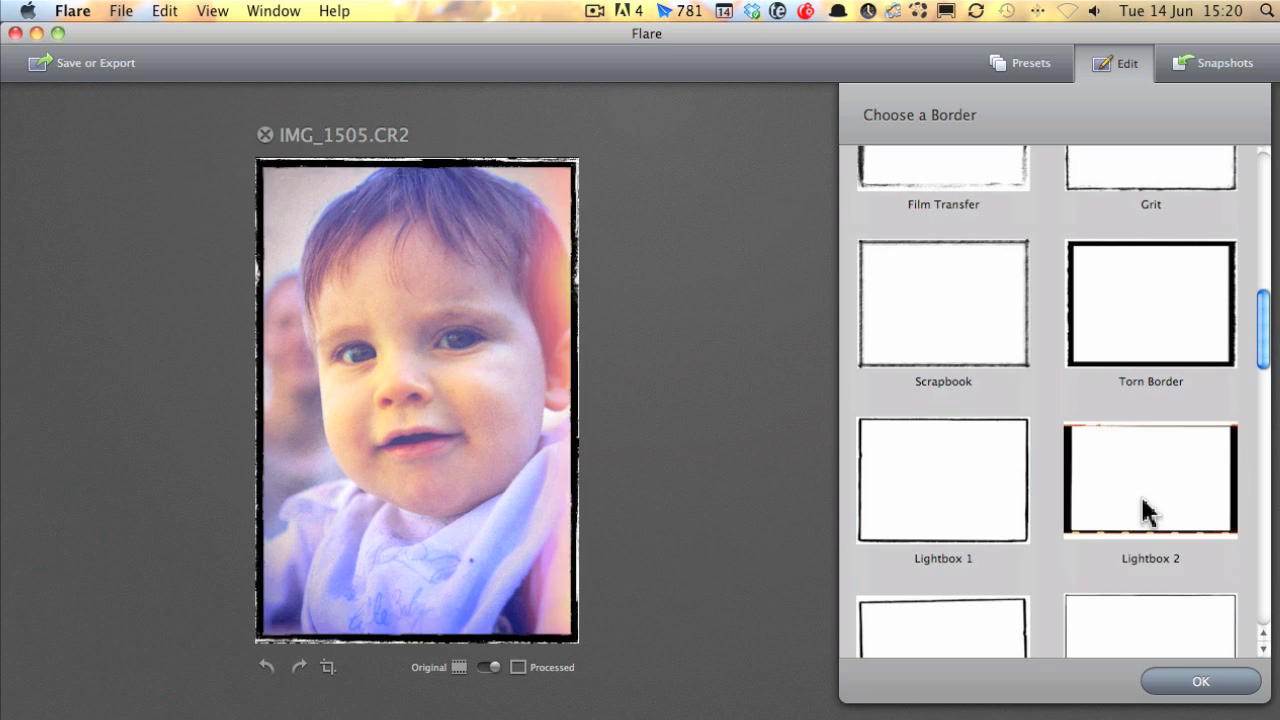
click(1146, 511)
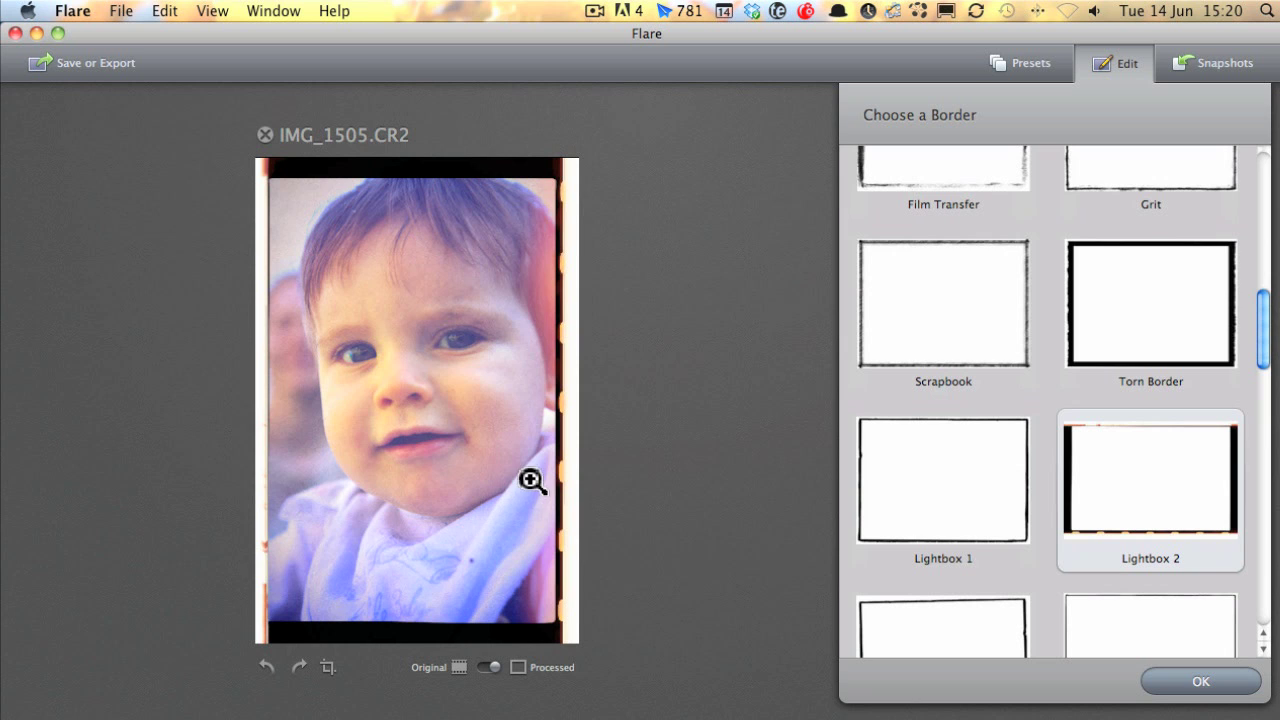
scroll(1125, 512, down, 5)
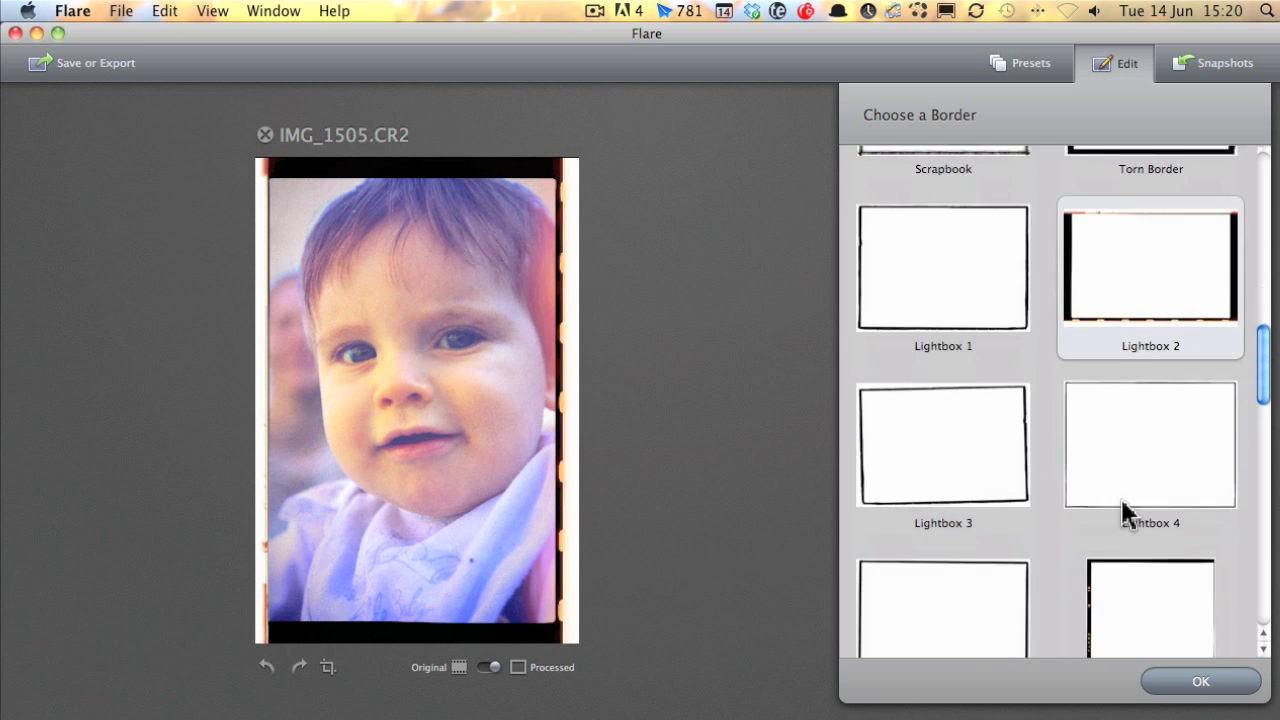
scroll(1127, 513, up, 10)
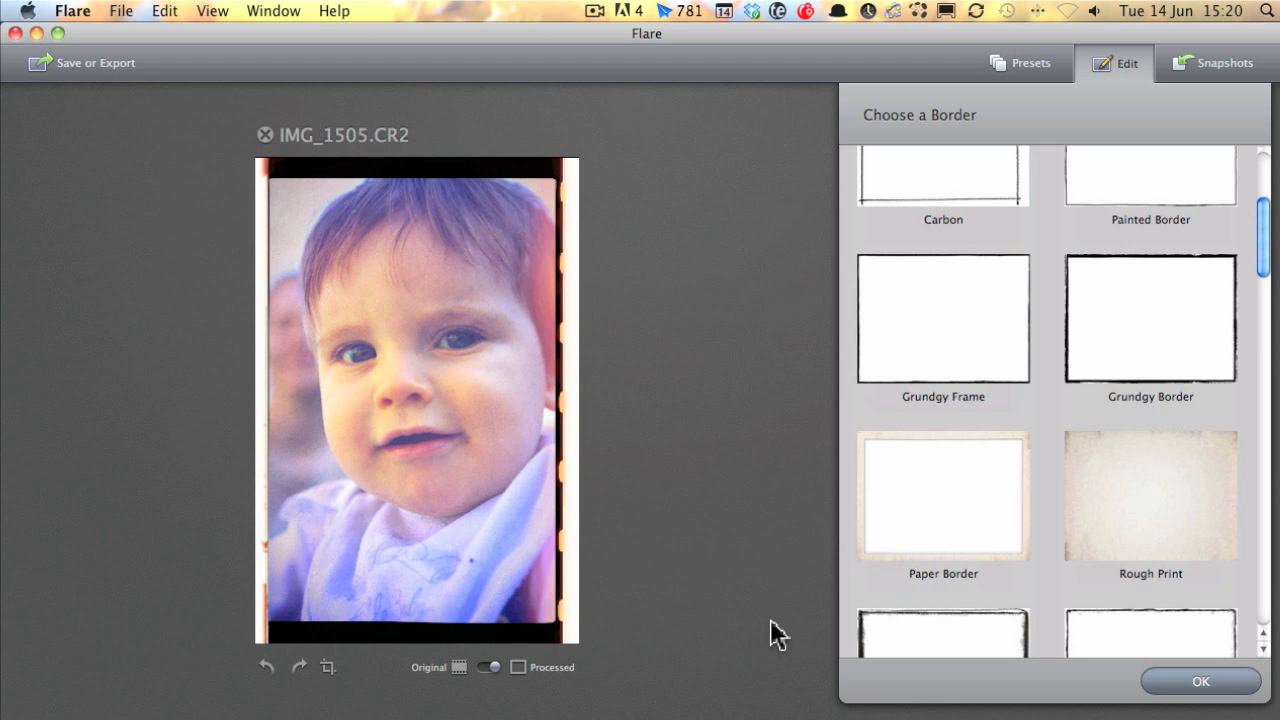
scroll(957, 443, up, 5)
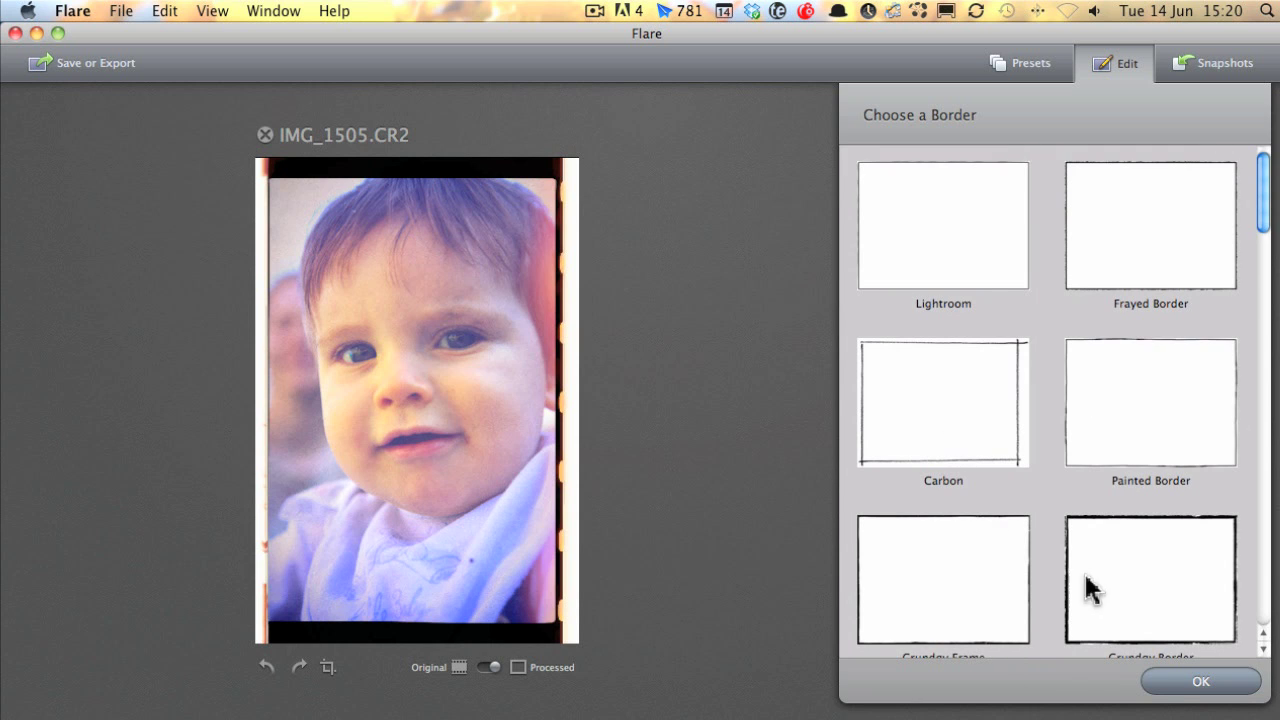
click(1200, 682)
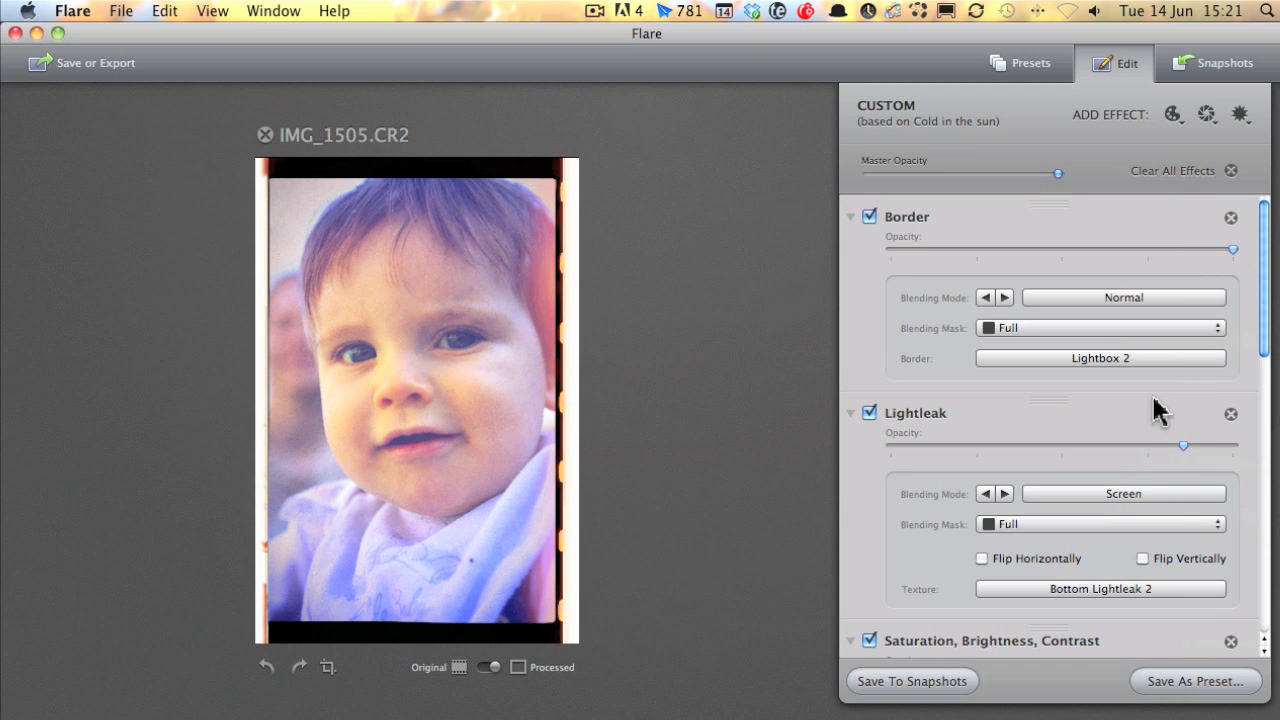
- Save the current effects to the snapshots and as a new preset named "A new day"
click(953, 686)
click(1185, 682)
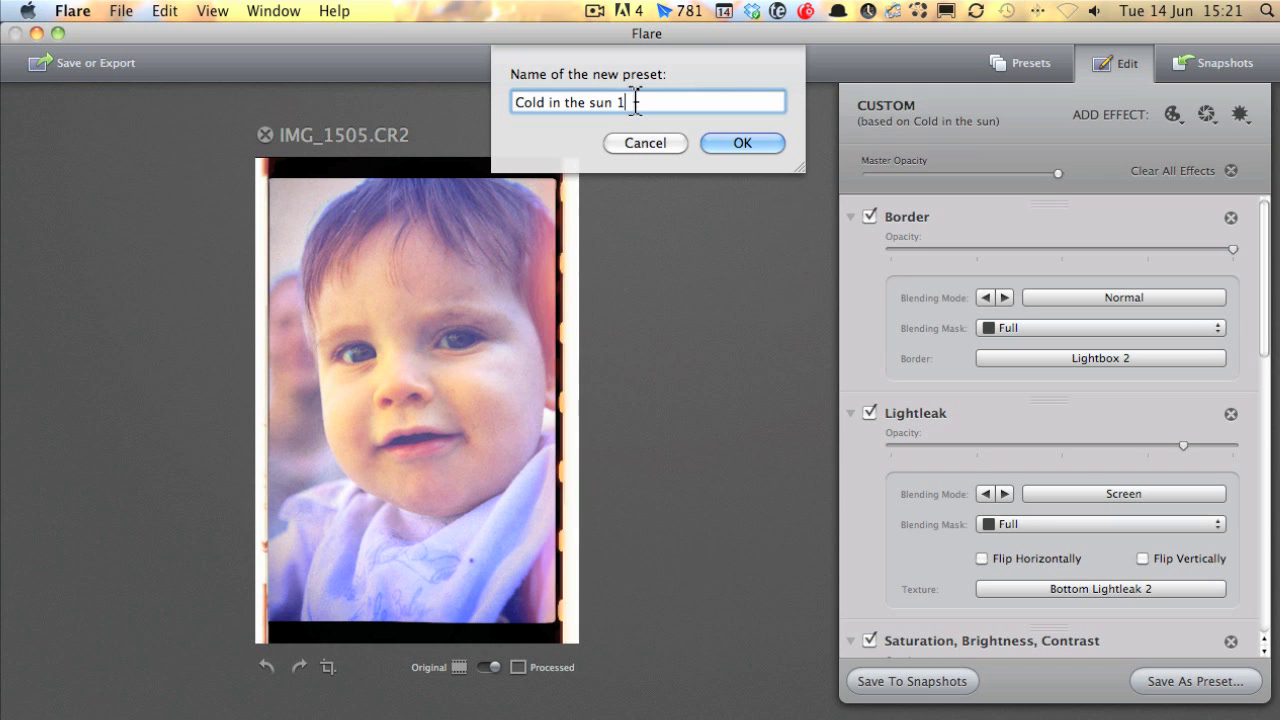
key(BackSpace)
key(BackSpace)
key(super+a)
key(BackSpace)
text(A new day)
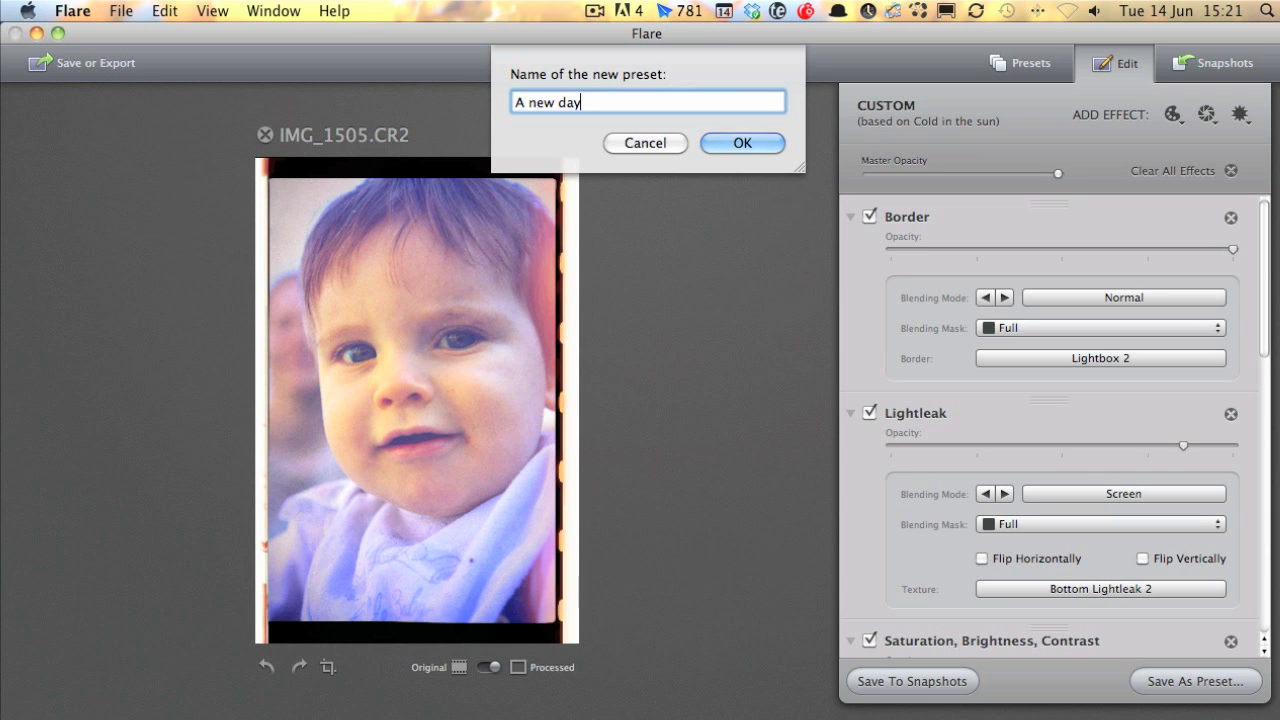
click(740, 143)
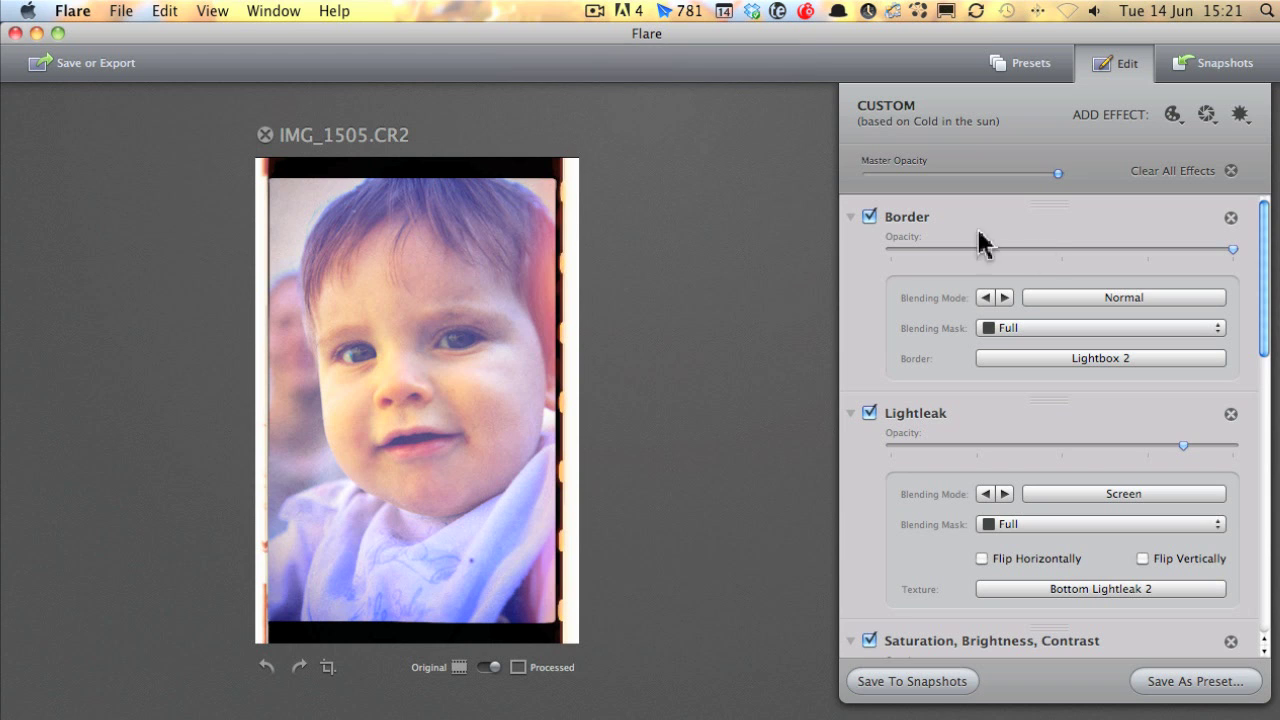
- Preview the A new day preset among the effect presets and apply it to the portrait
click(1036, 72)
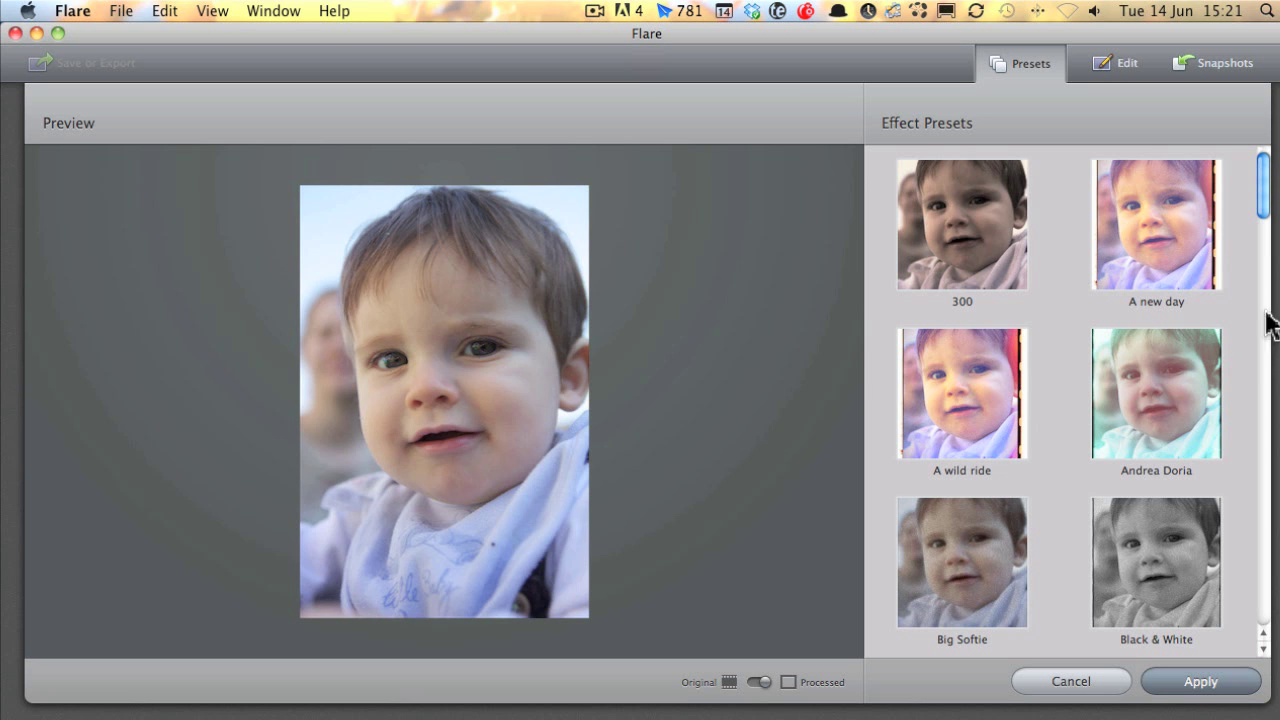
click(1166, 253)
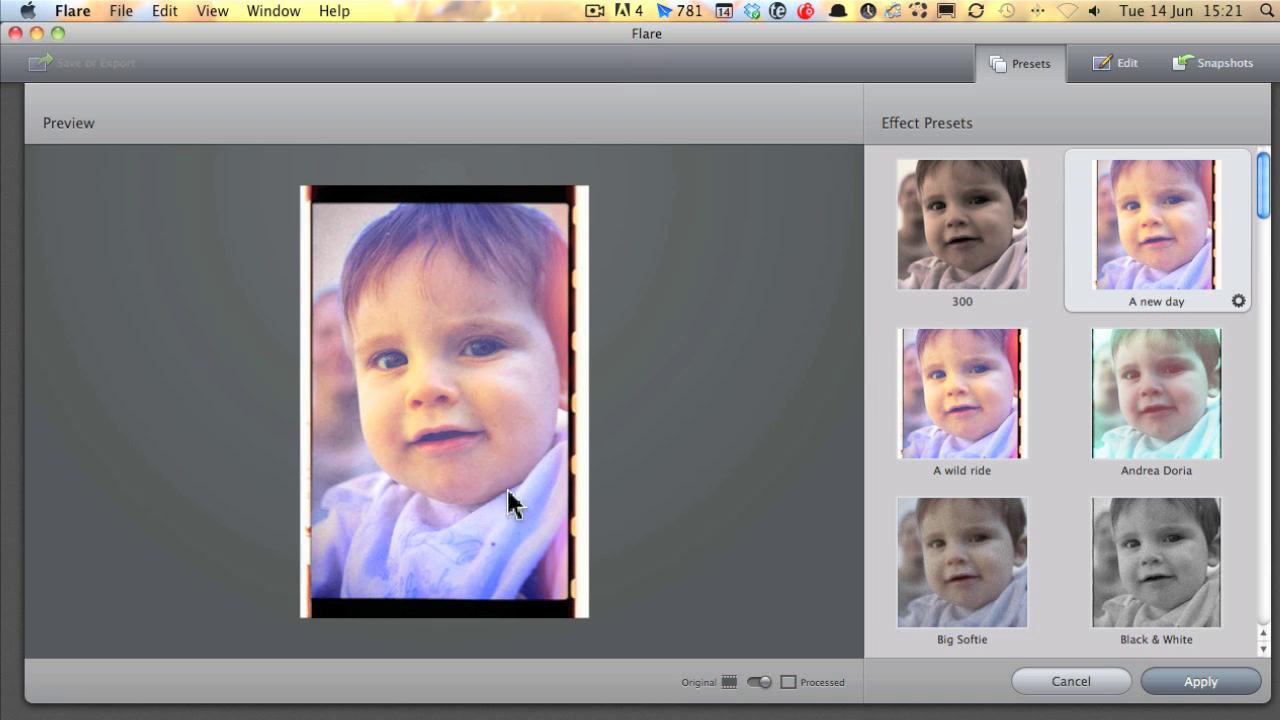
click(1195, 681)
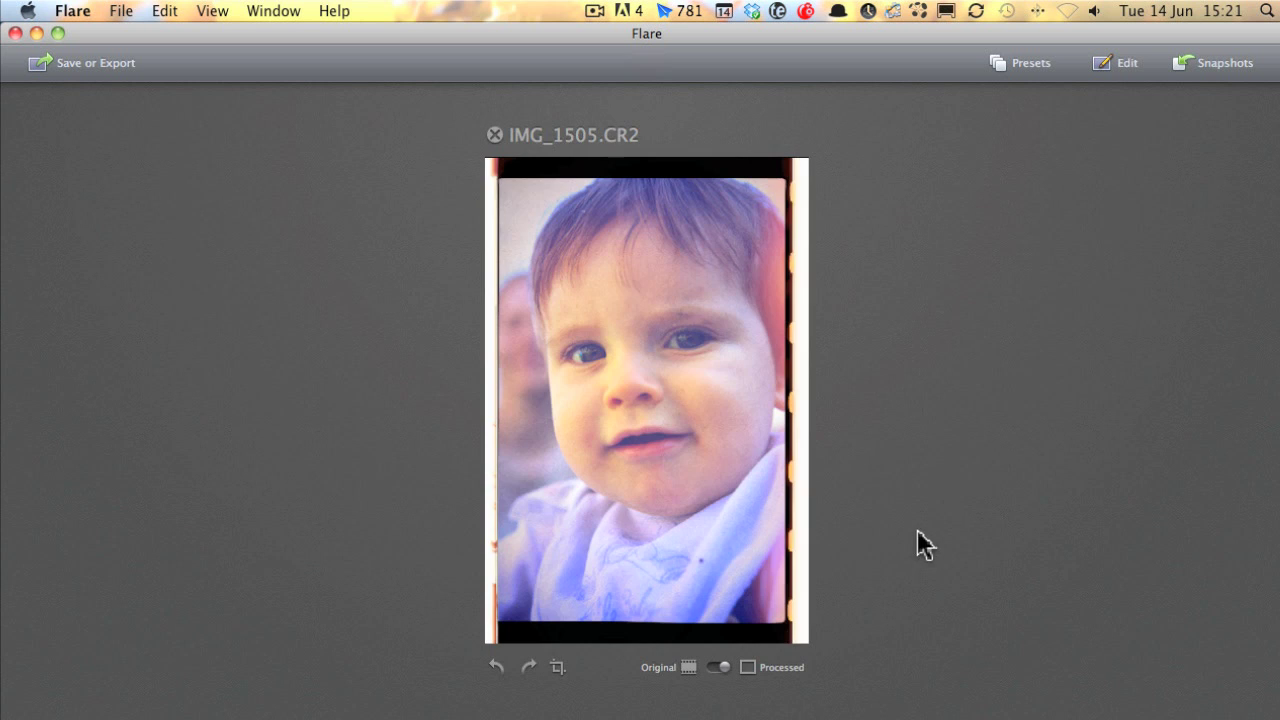
- Review the destinations for saving or exporting the image and cancel without exporting
click(94, 64)
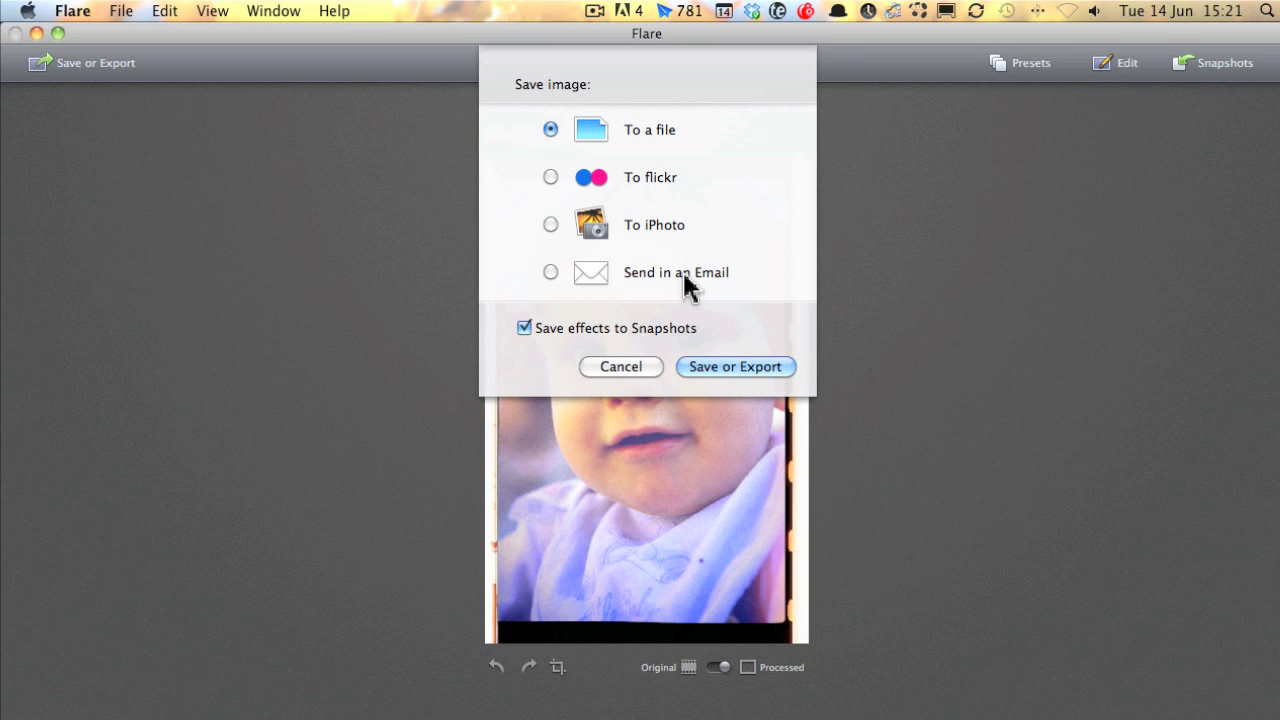
click(636, 366)
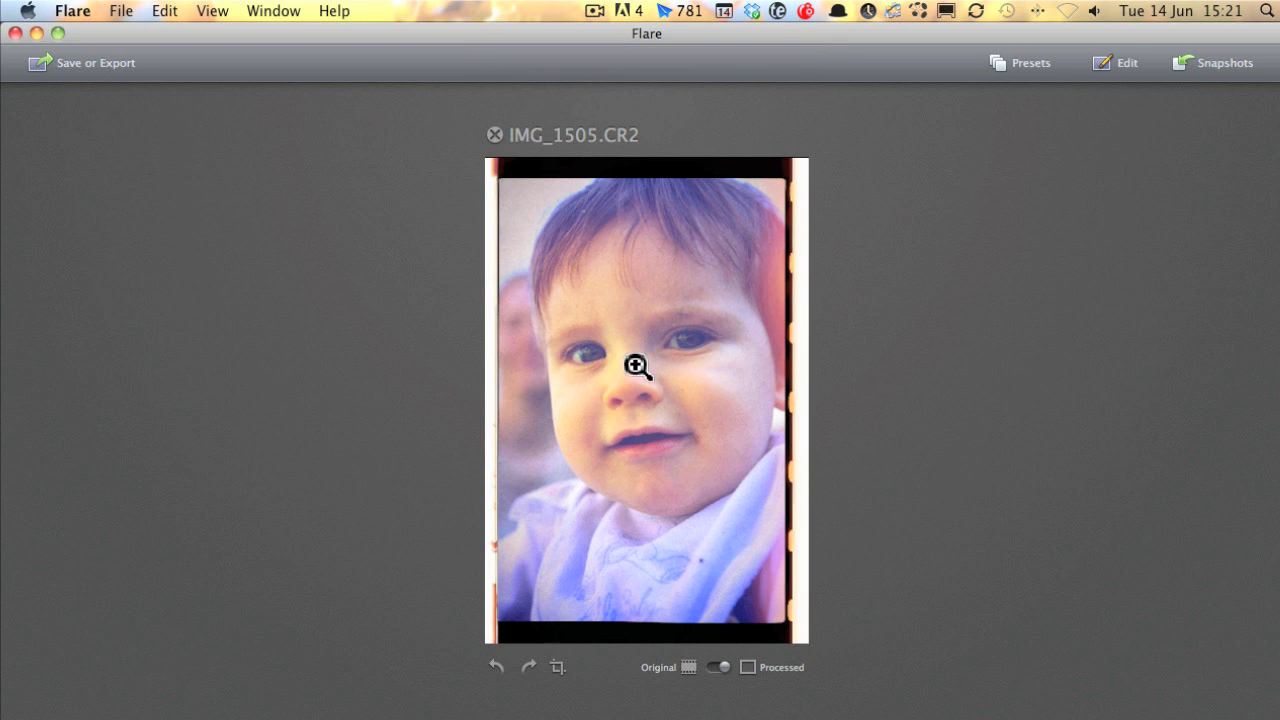